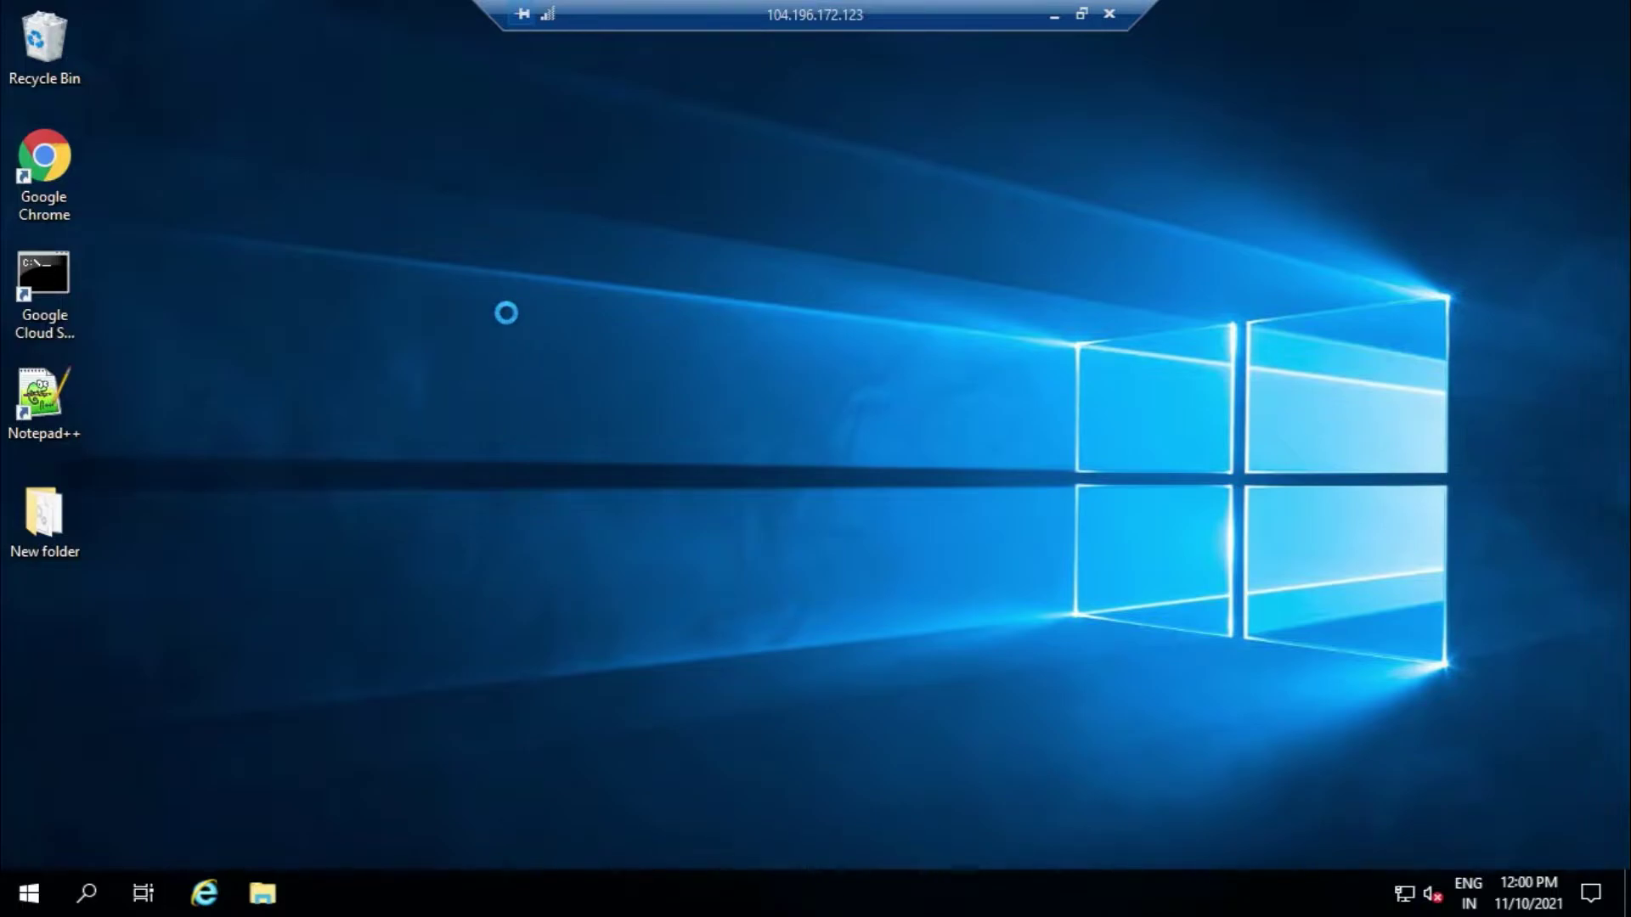
# Create a new folder on the desktop named 'orion'.
pyautogui.rightClick(507, 307)
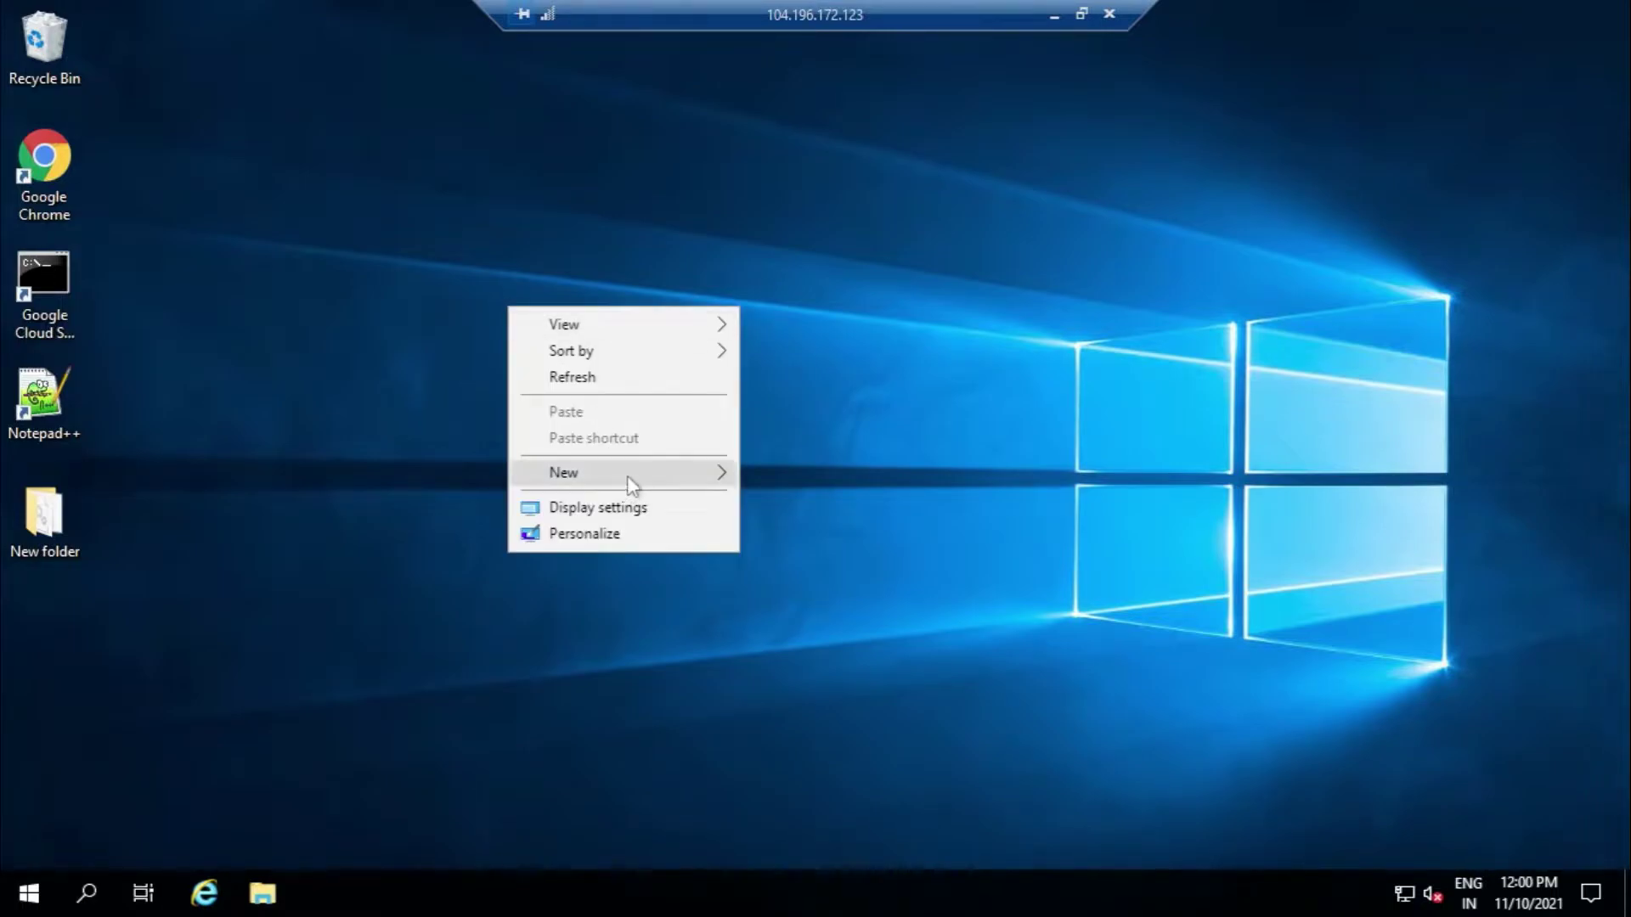
pyautogui.moveTo(629, 481)
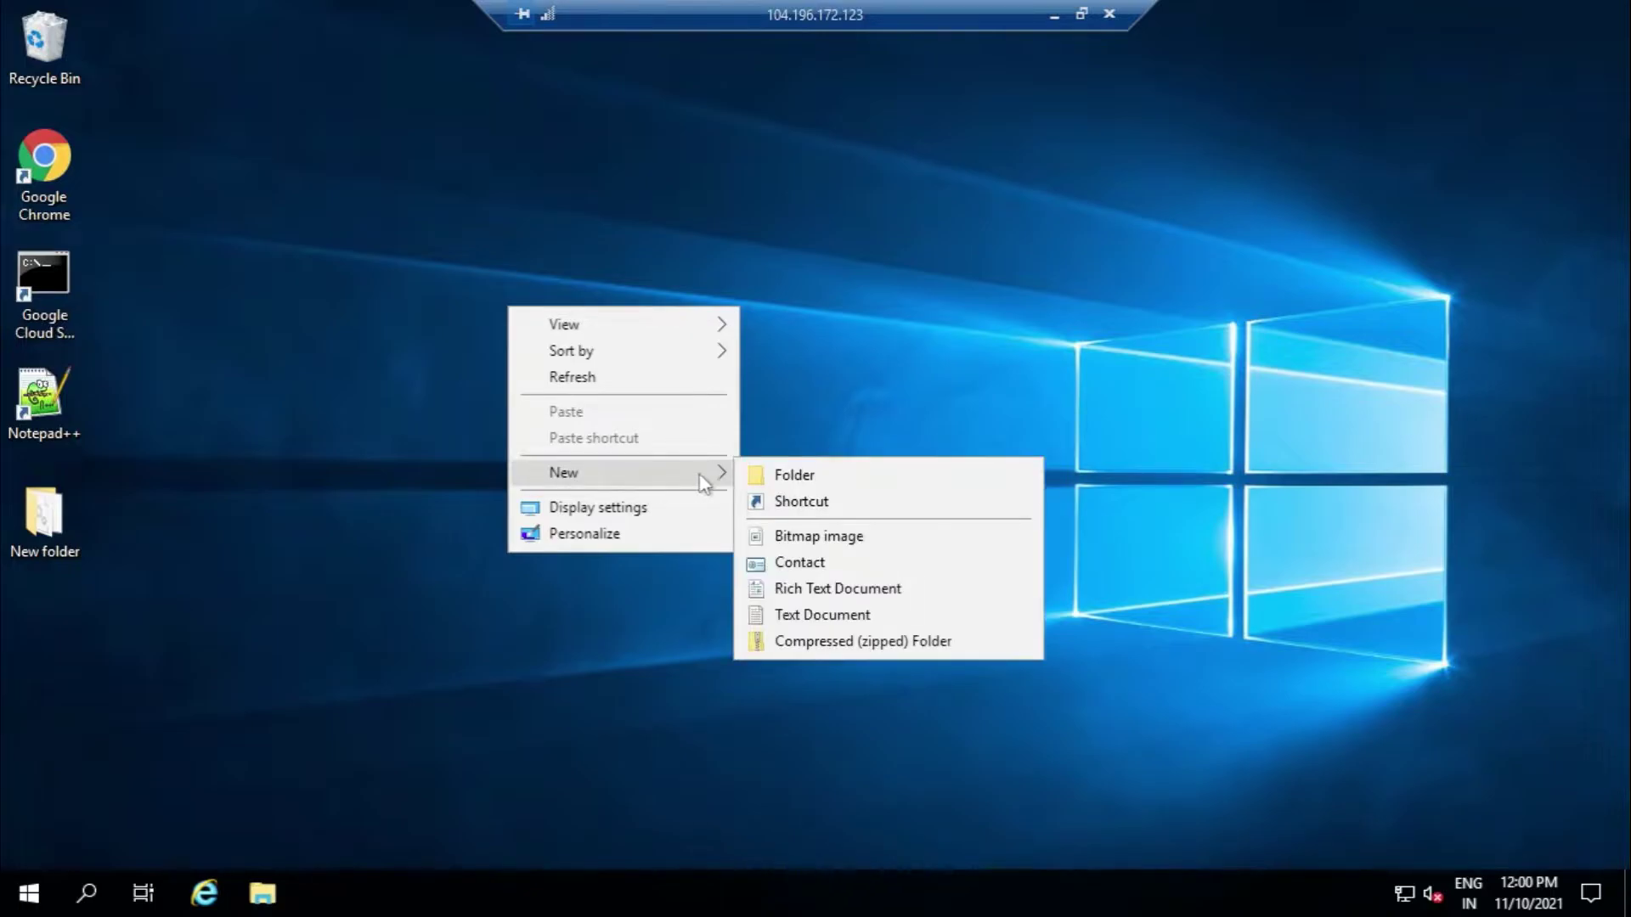
pyautogui.click(786, 478)
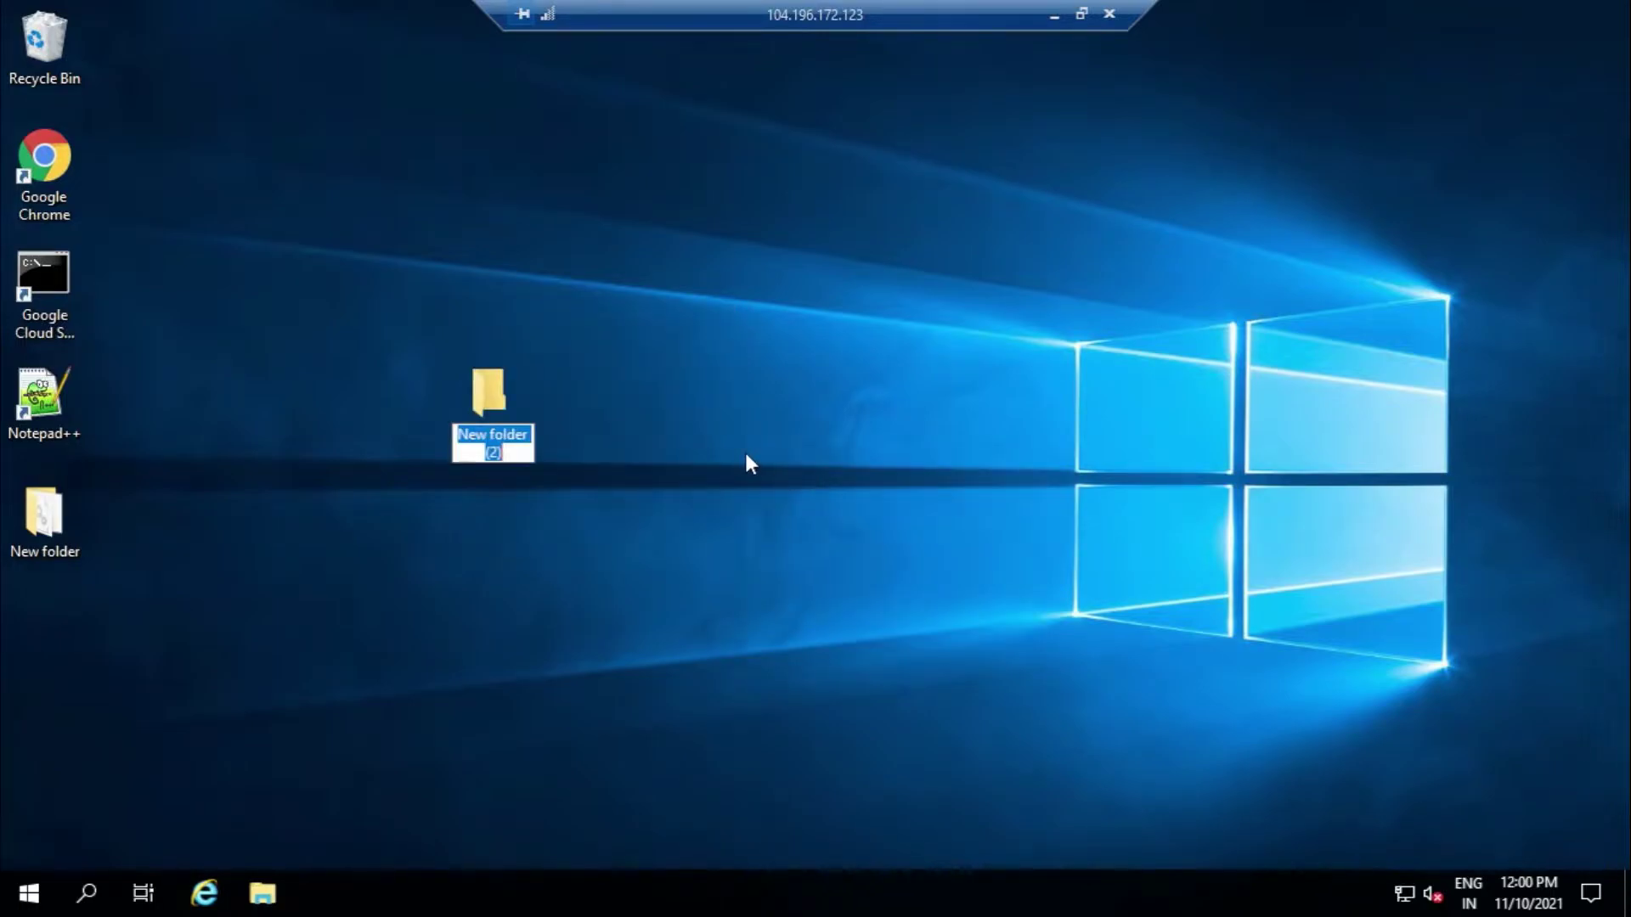
pyautogui.press('BackSpace')
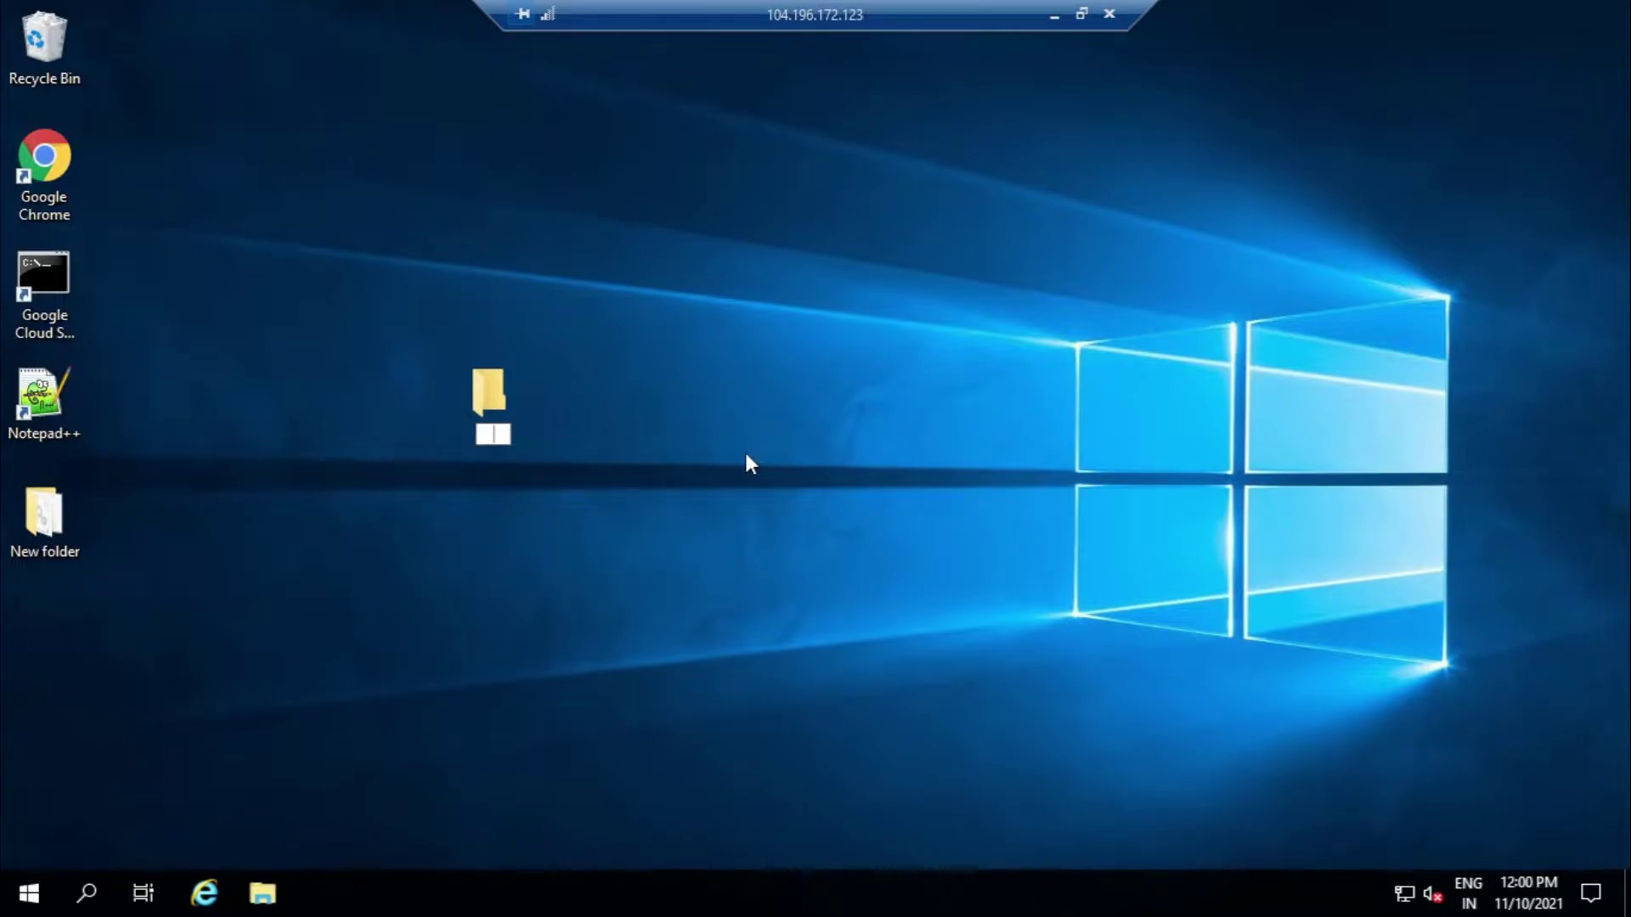
pyautogui.write('orion')
pyautogui.press('Return')
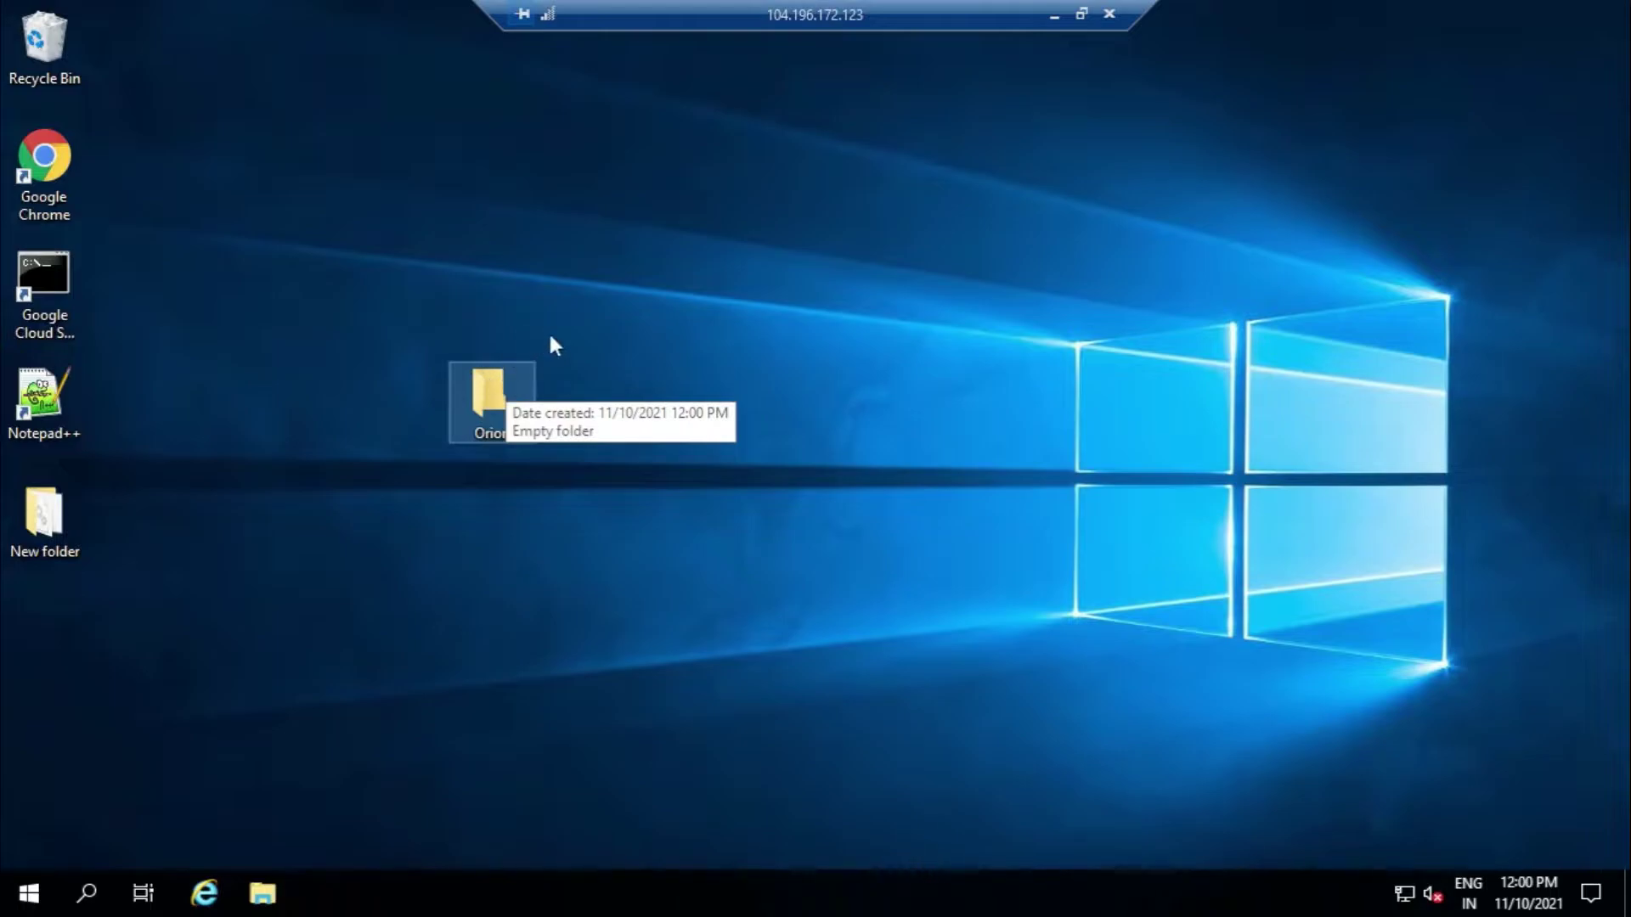
pyautogui.click(645, 302)
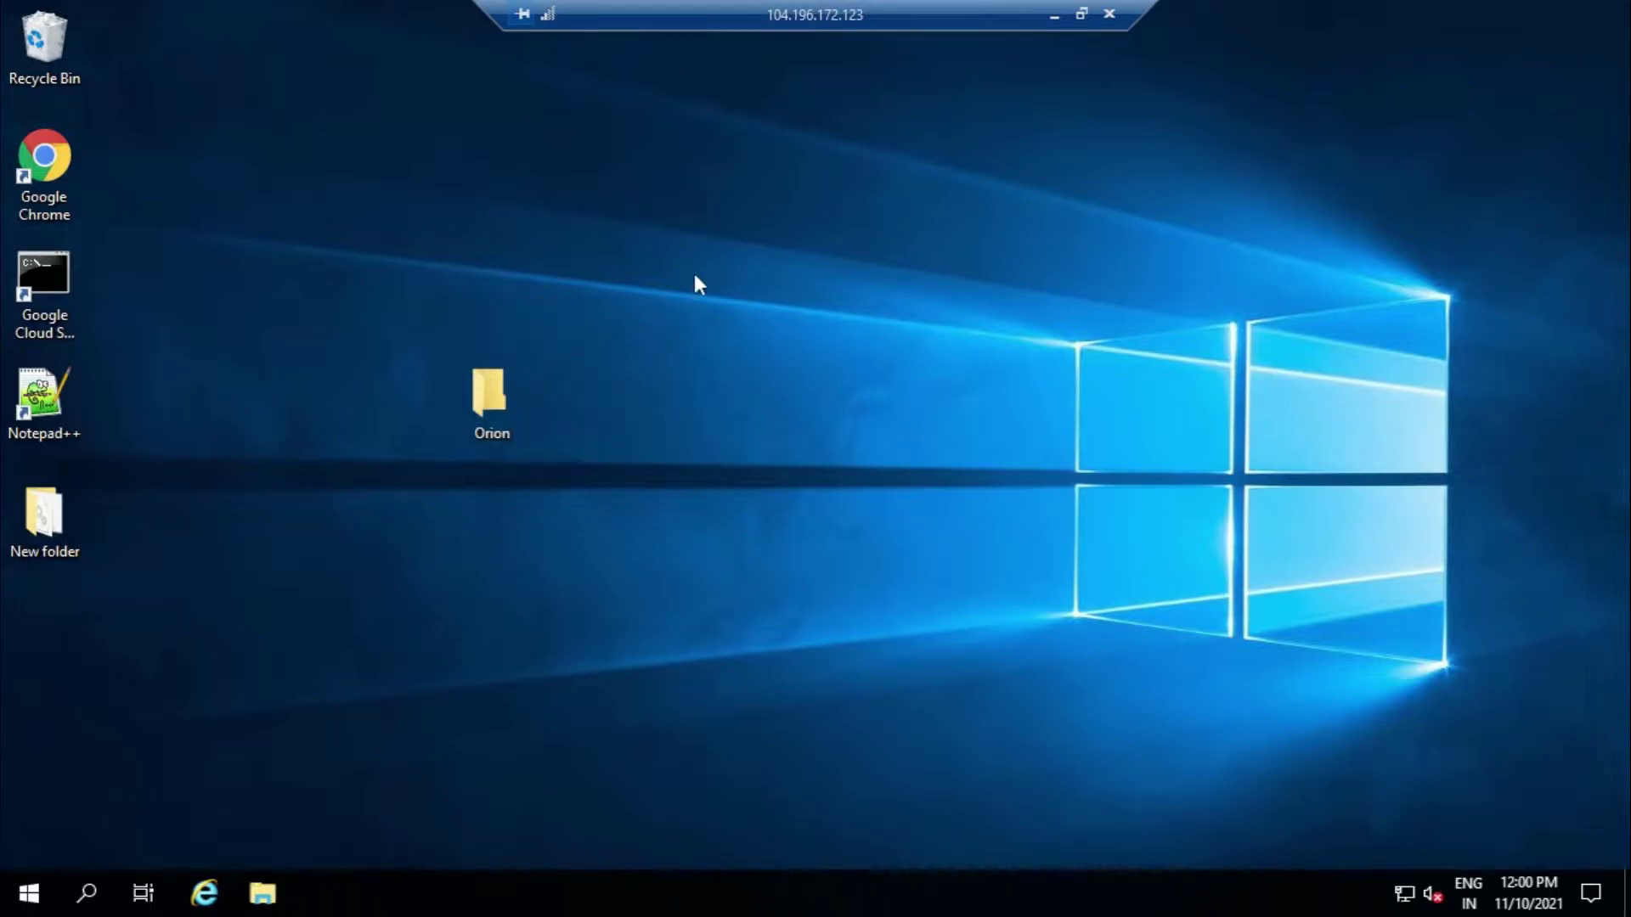
# Open the Orion folder maximized and create an empty text file named sample.txt.
pyautogui.doubleClick(494, 392)
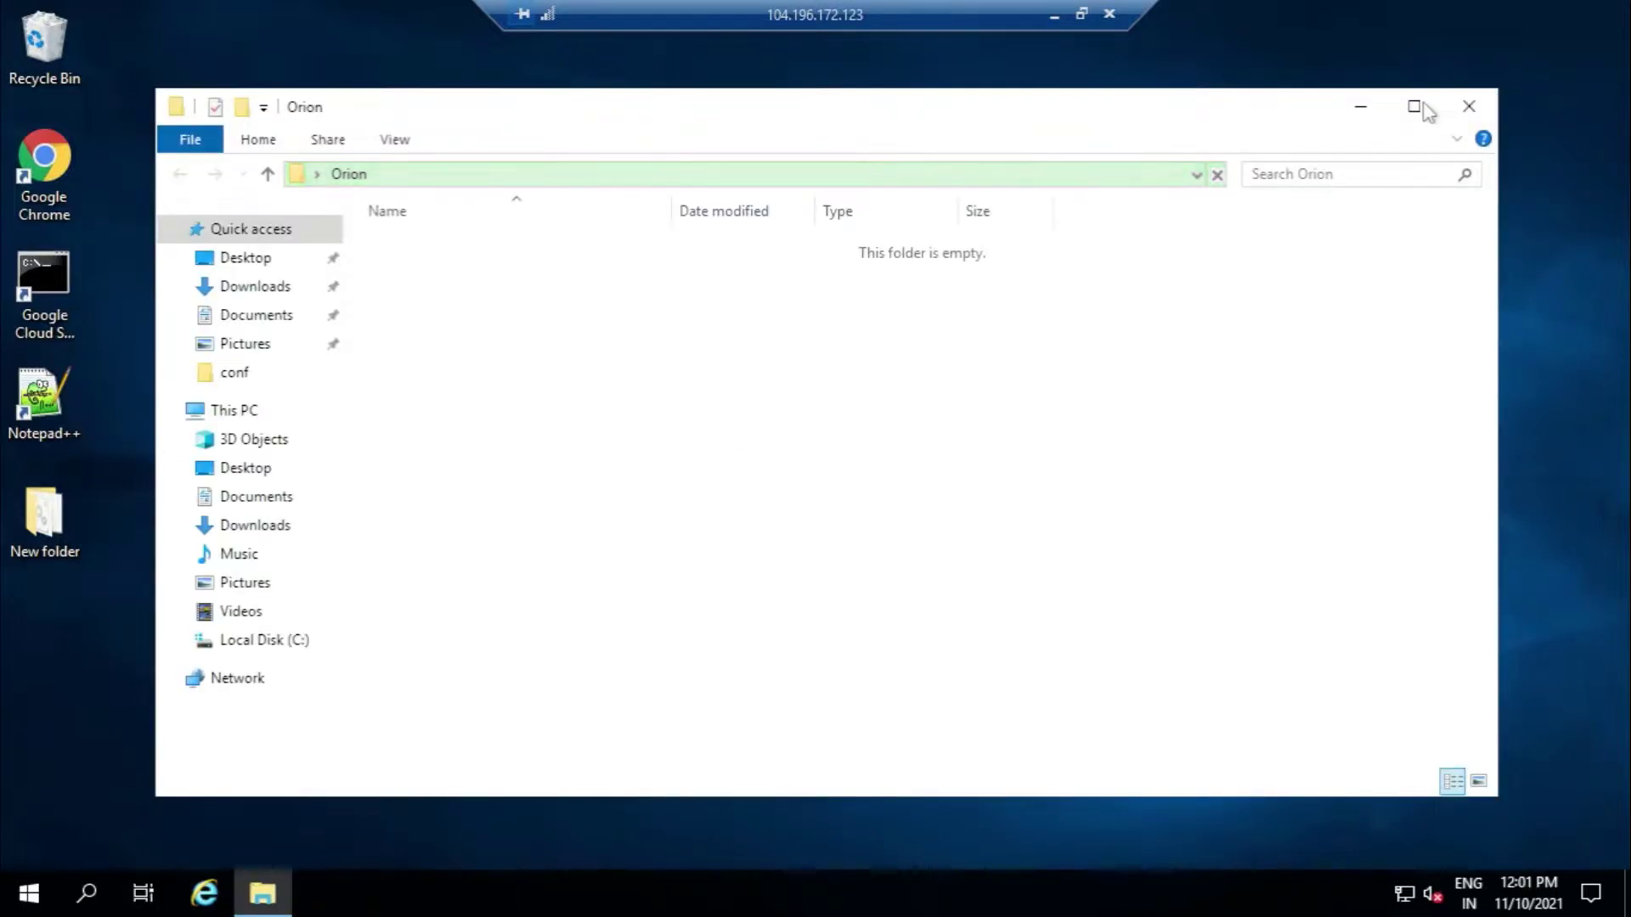
pyautogui.click(1414, 107)
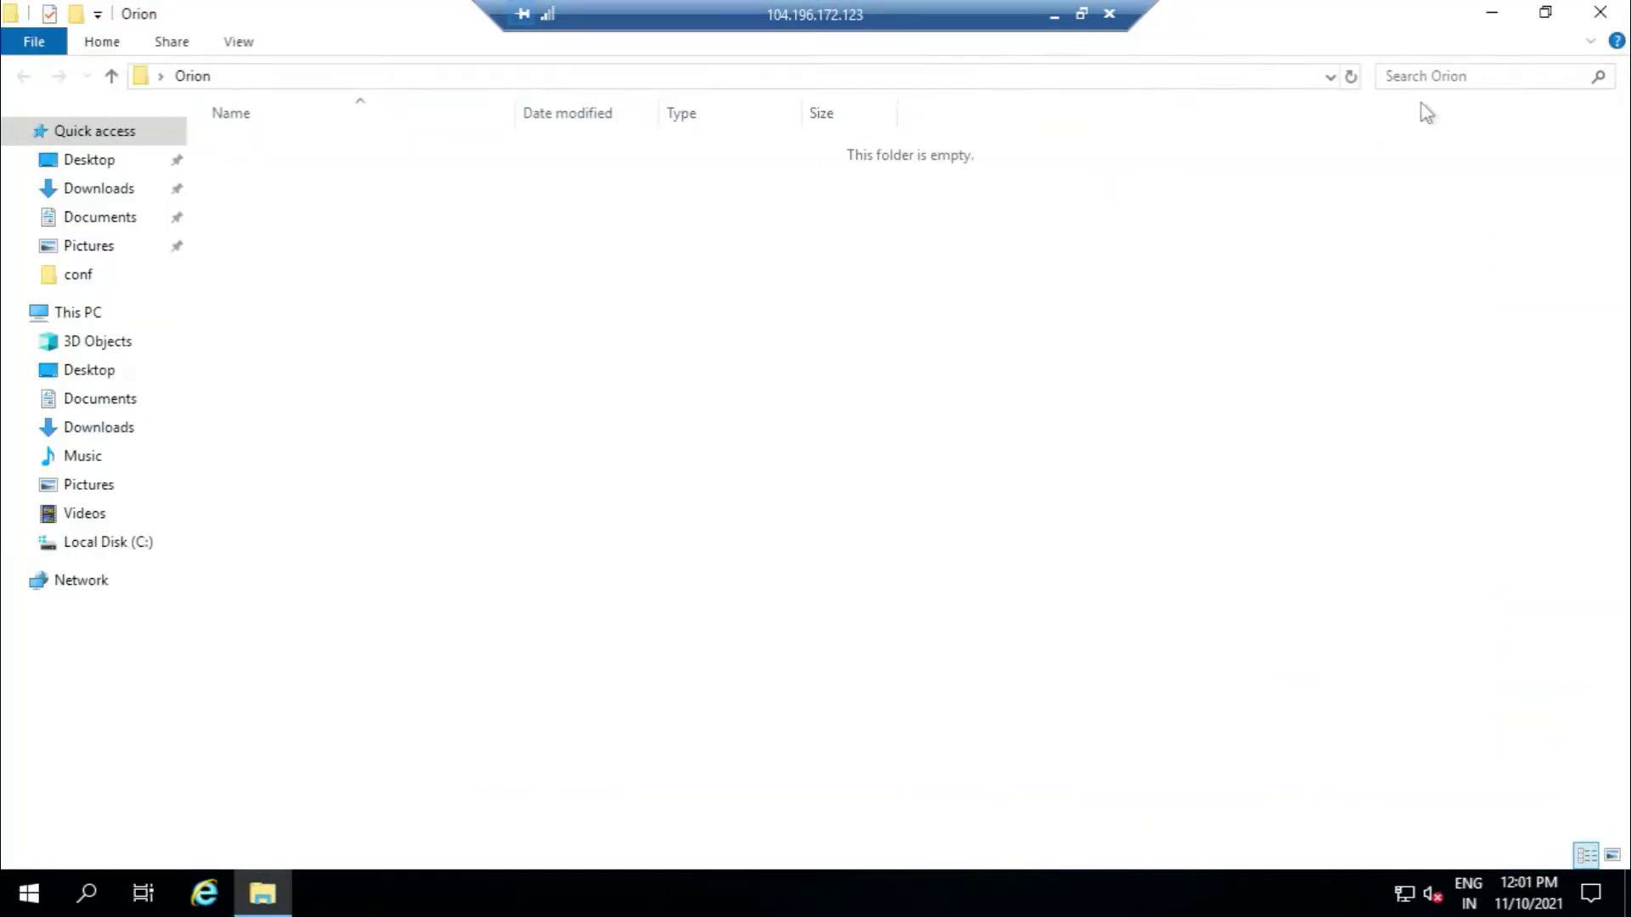
pyautogui.rightClick(585, 222)
pyautogui.moveTo(757, 524)
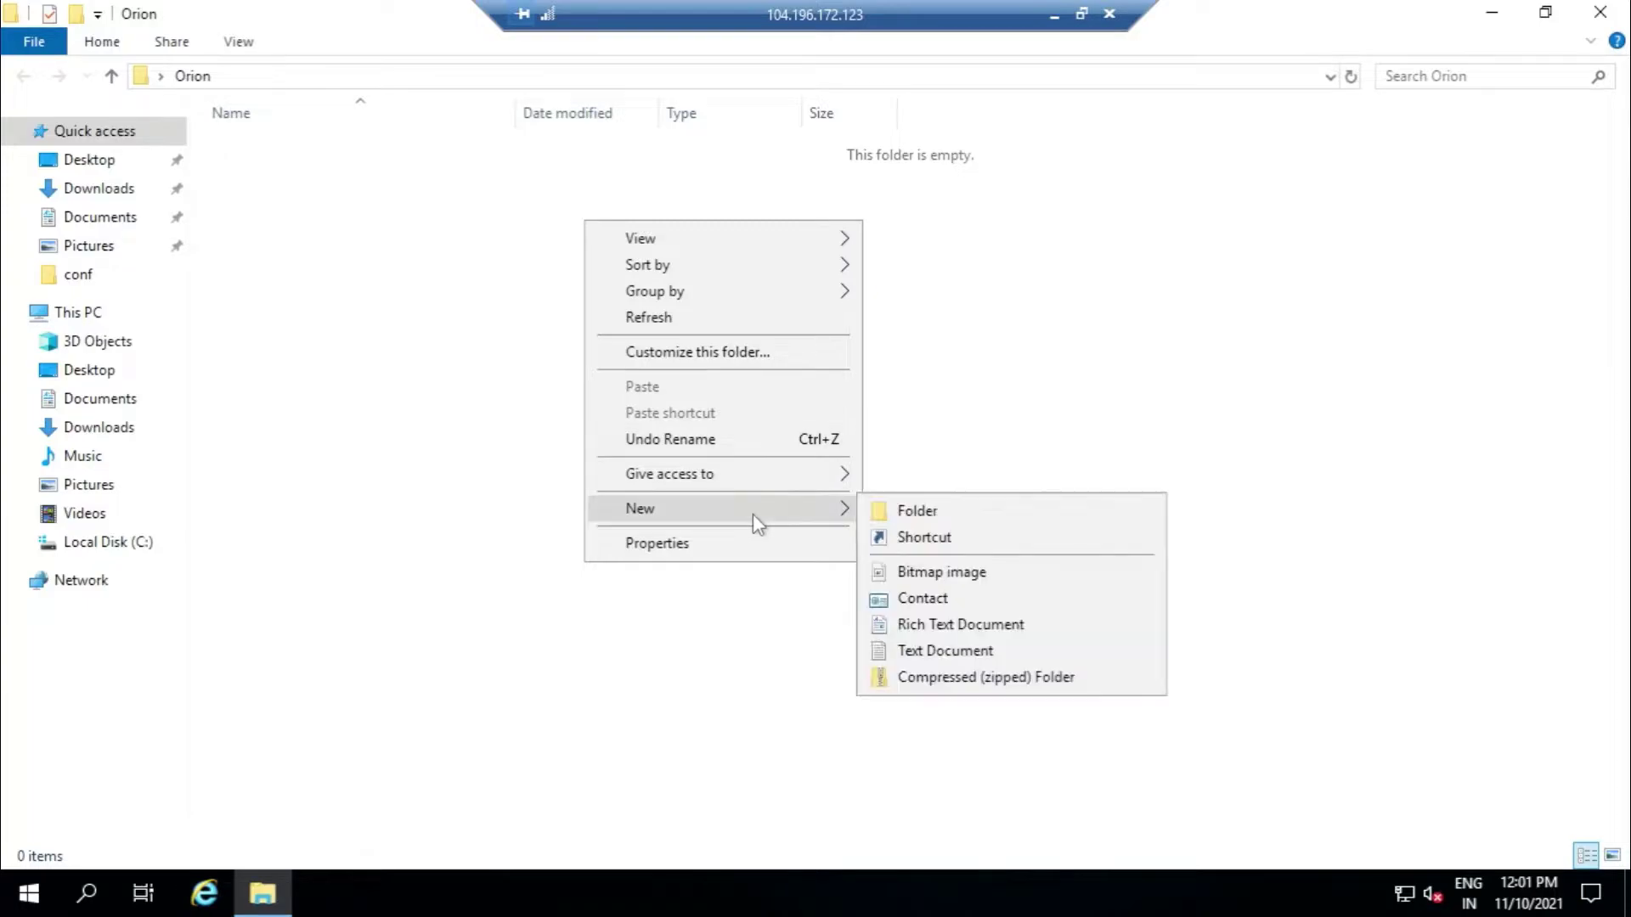
pyautogui.click(992, 652)
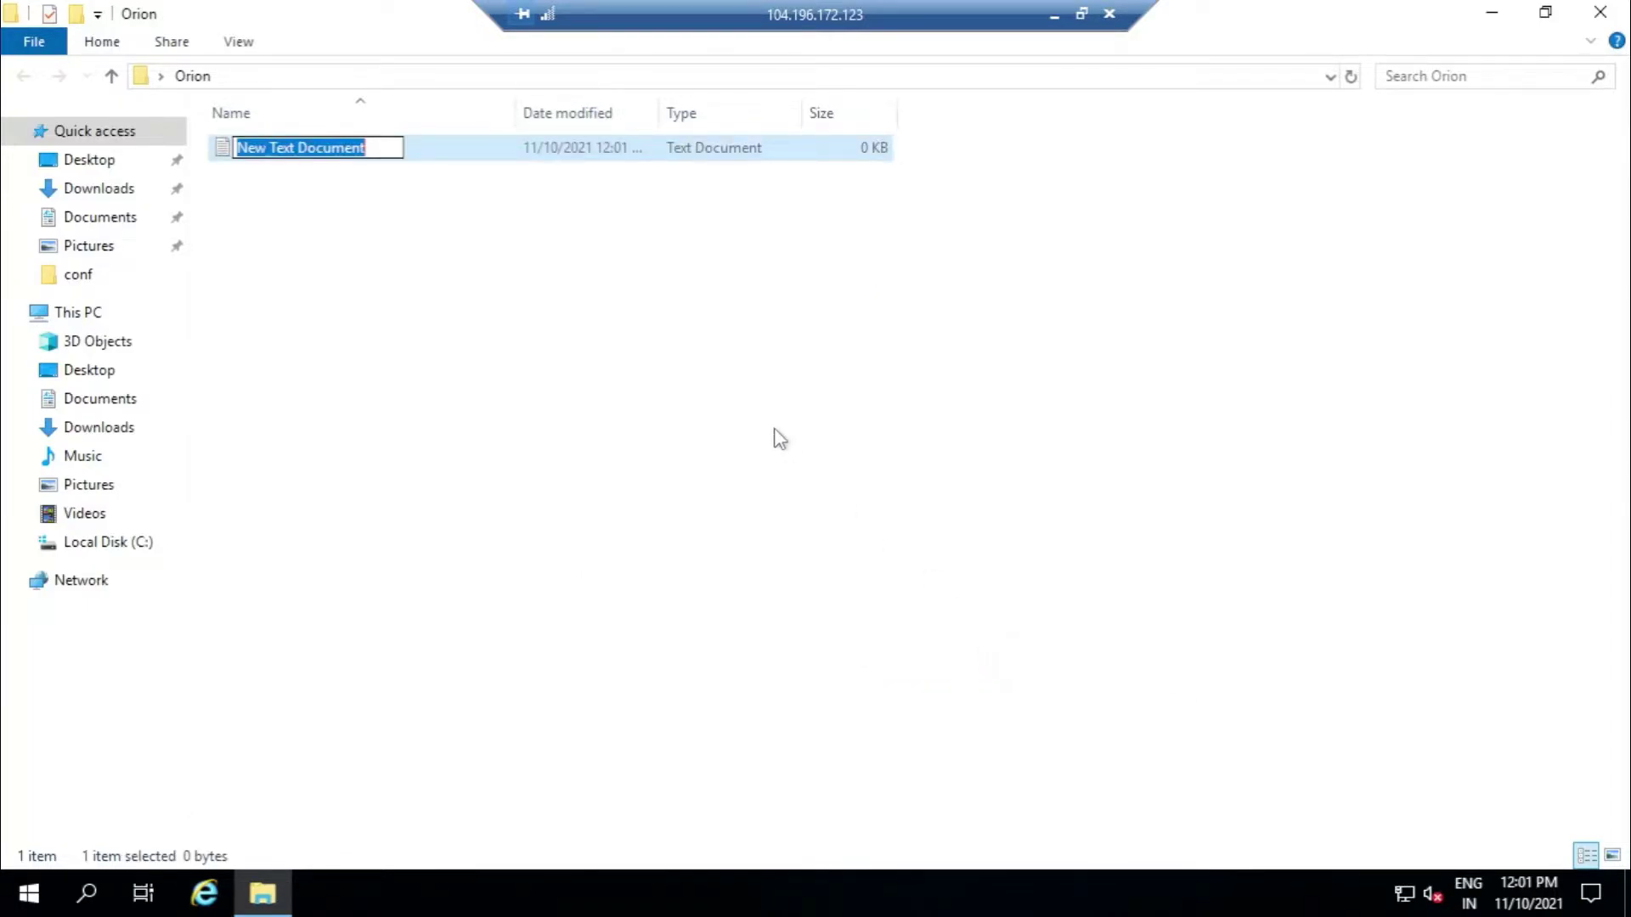
pyautogui.press('BackSpace')
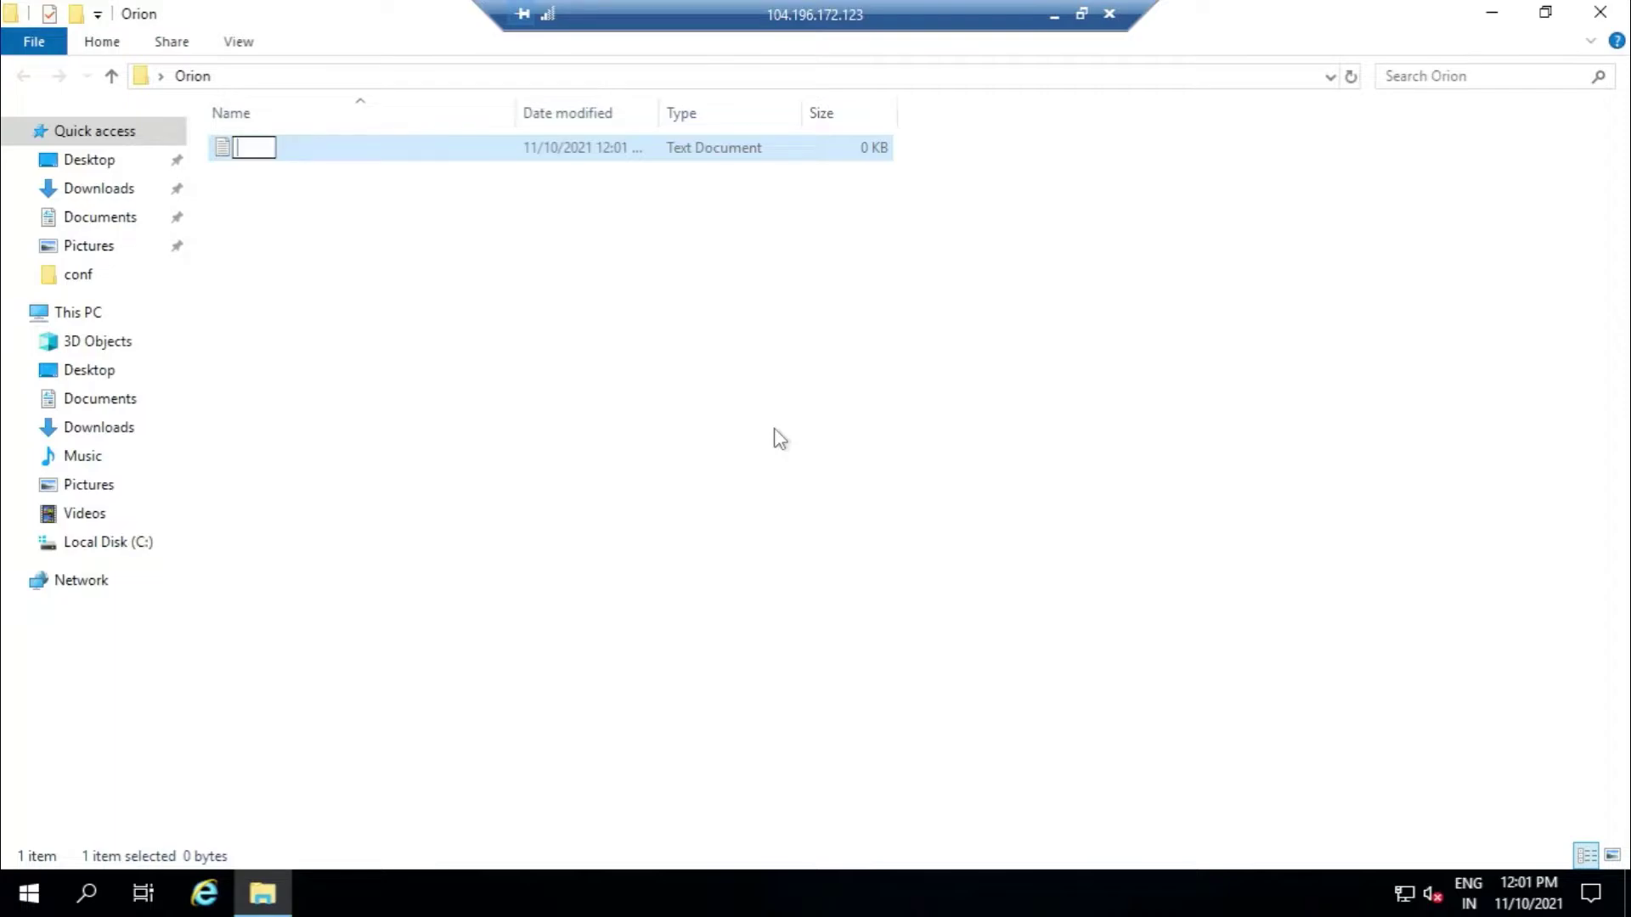
pyautogui.write('sample.txt')
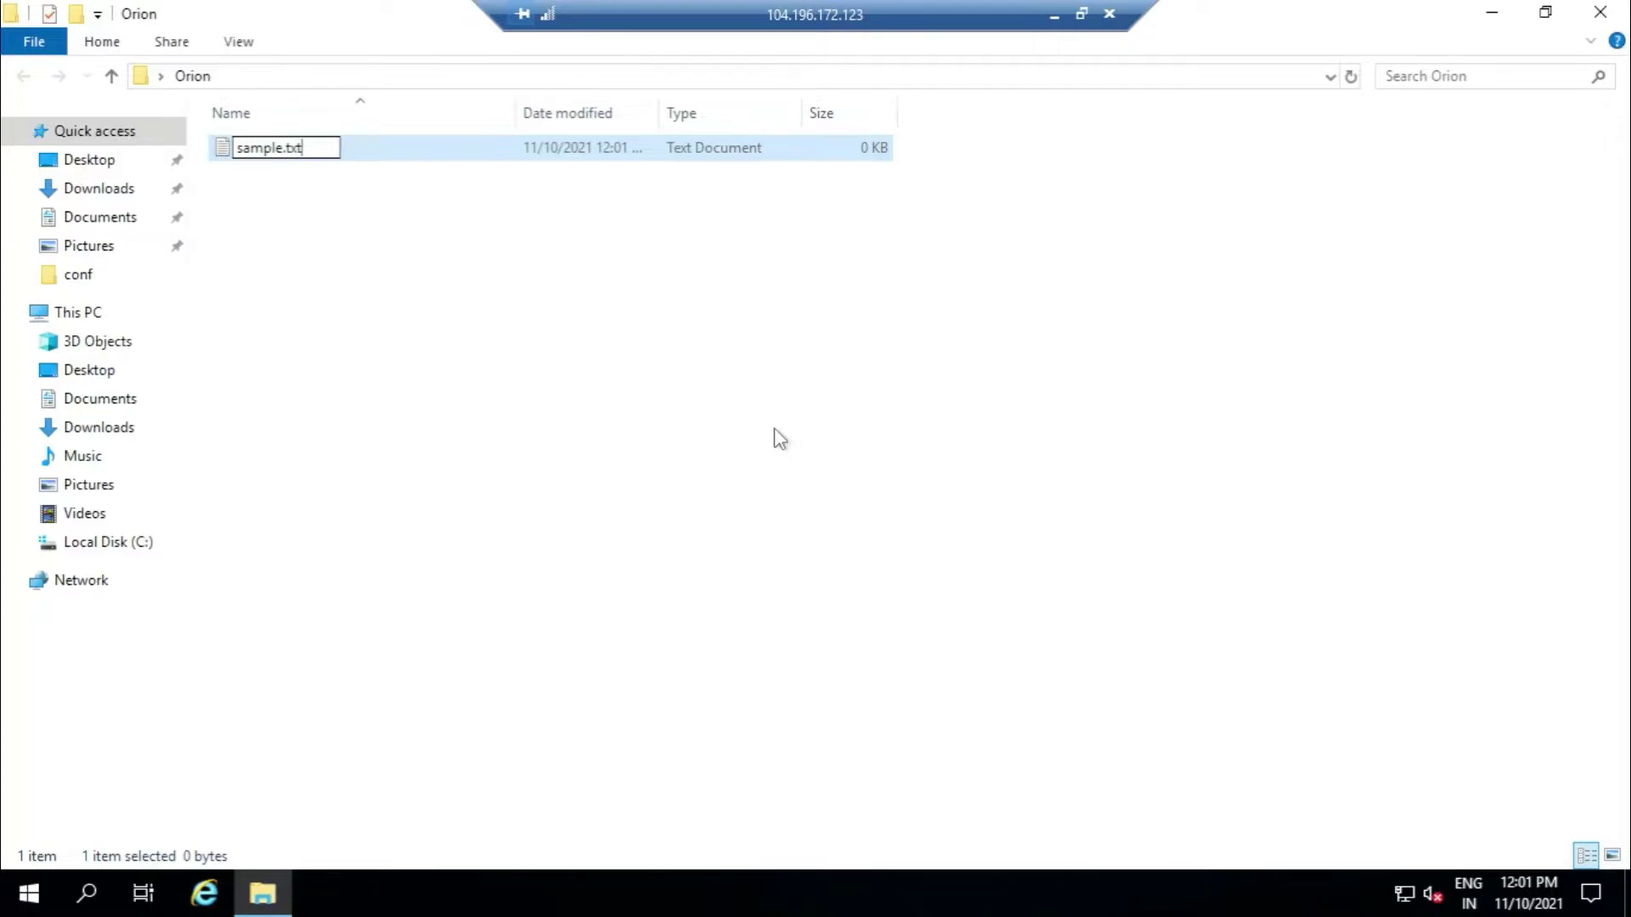
pyautogui.click(463, 347)
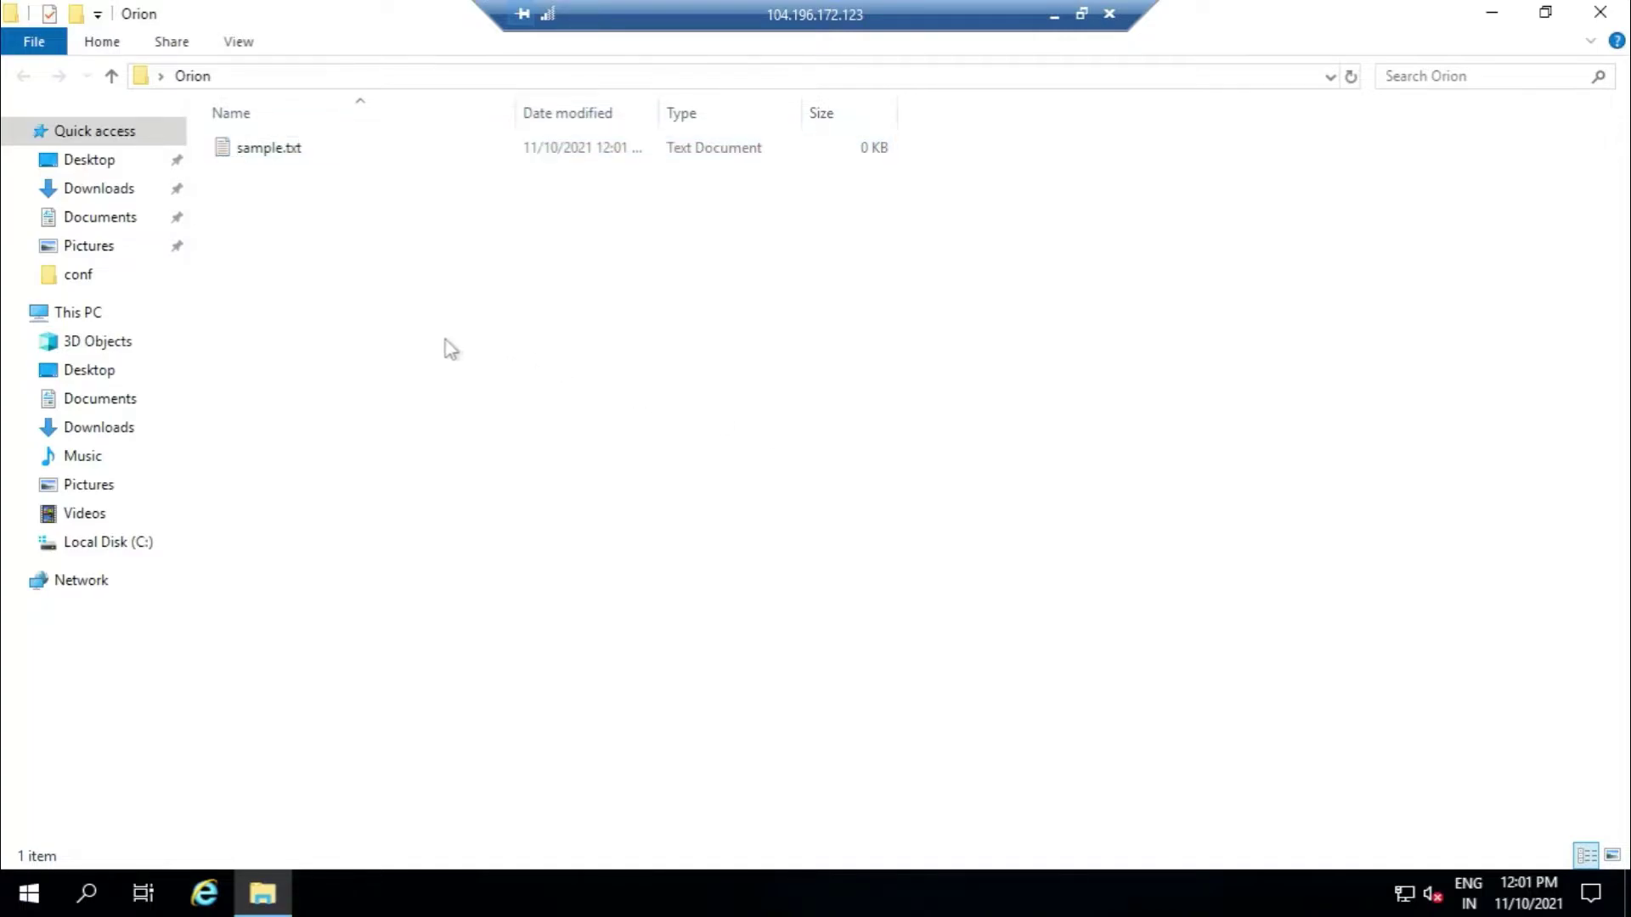
# Write 'hello don't touch this file' into sample.txt, save it, verify it, then close the windows.
pyautogui.doubleClick(327, 158)
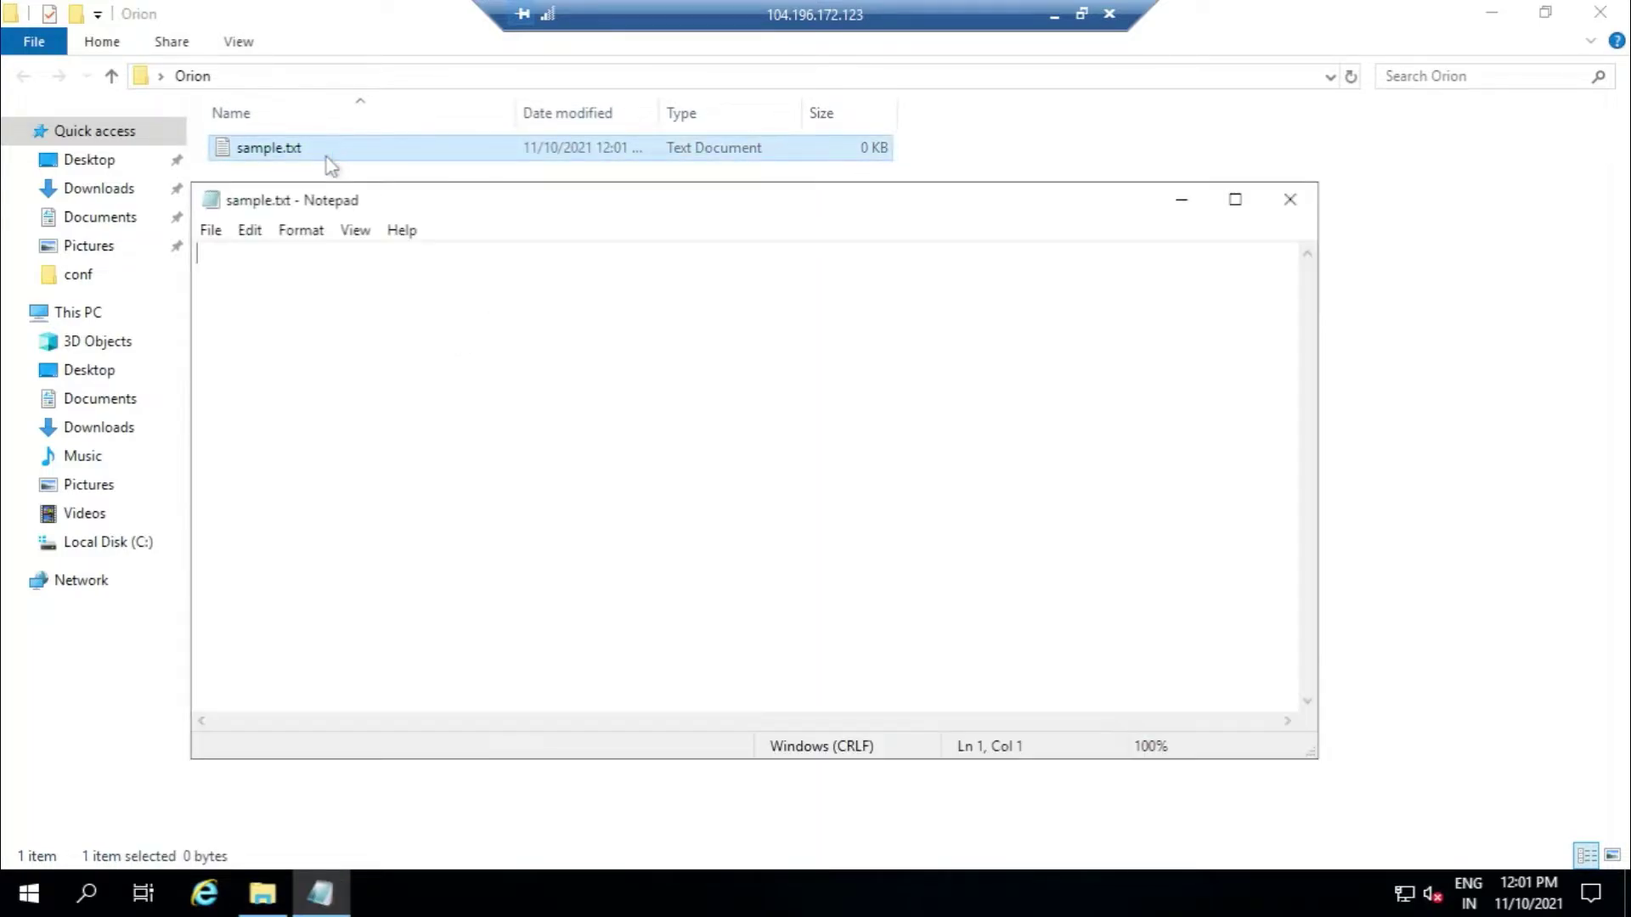
pyautogui.write("hello don't touch this file")
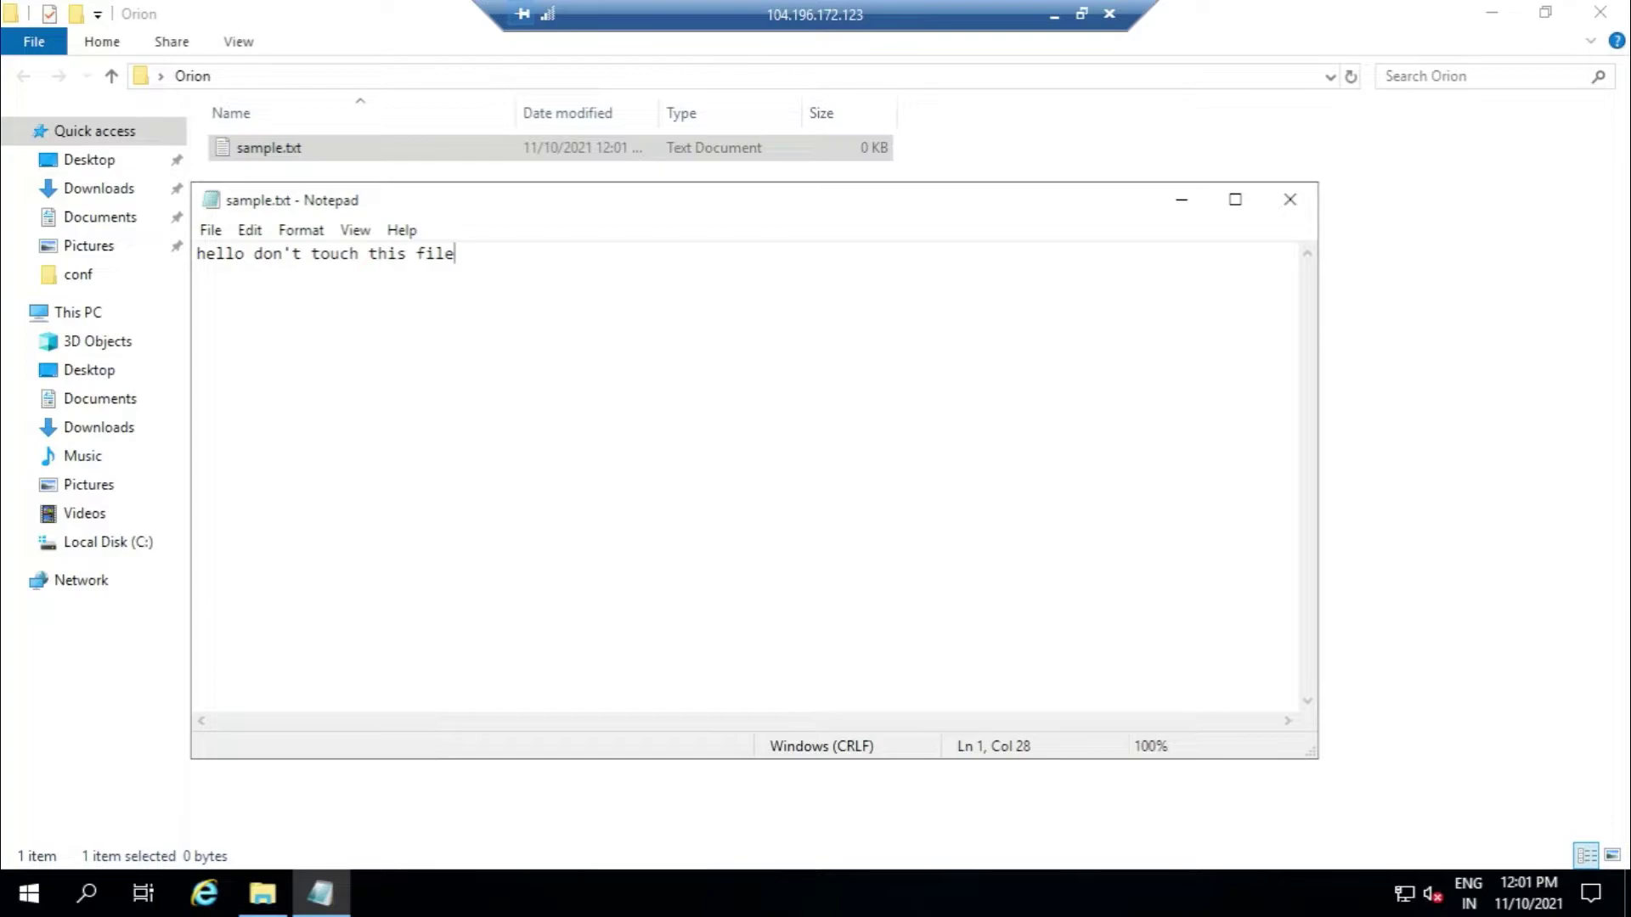
pyautogui.hotkey('ctrl', 's')
pyautogui.click(1273, 205)
pyautogui.doubleClick(437, 156)
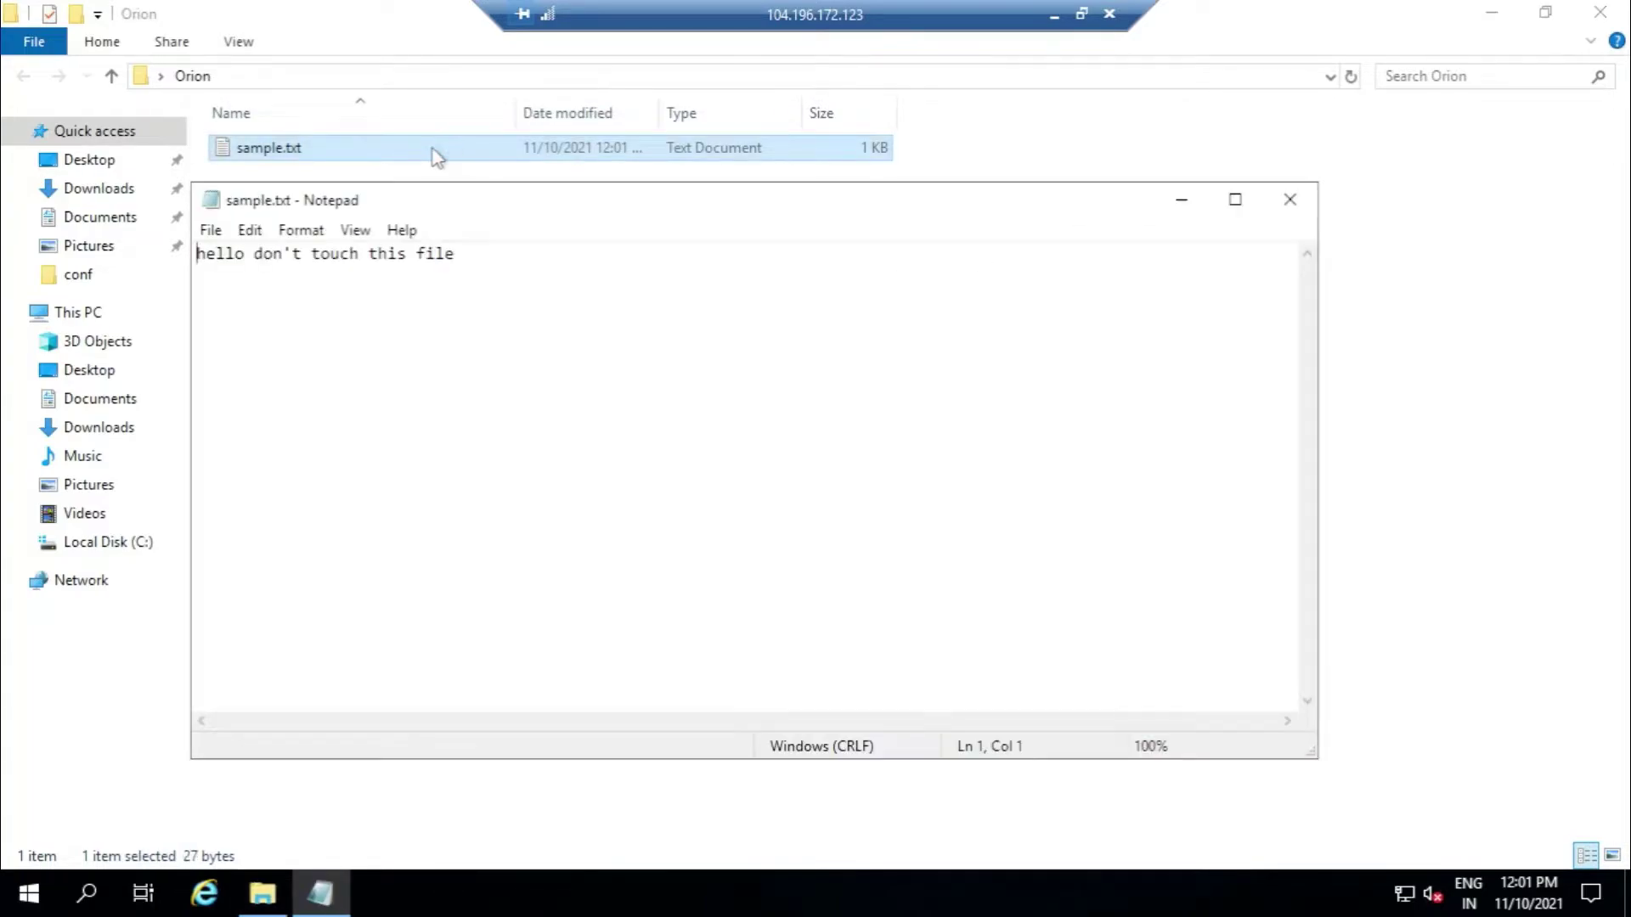
pyautogui.click(1289, 211)
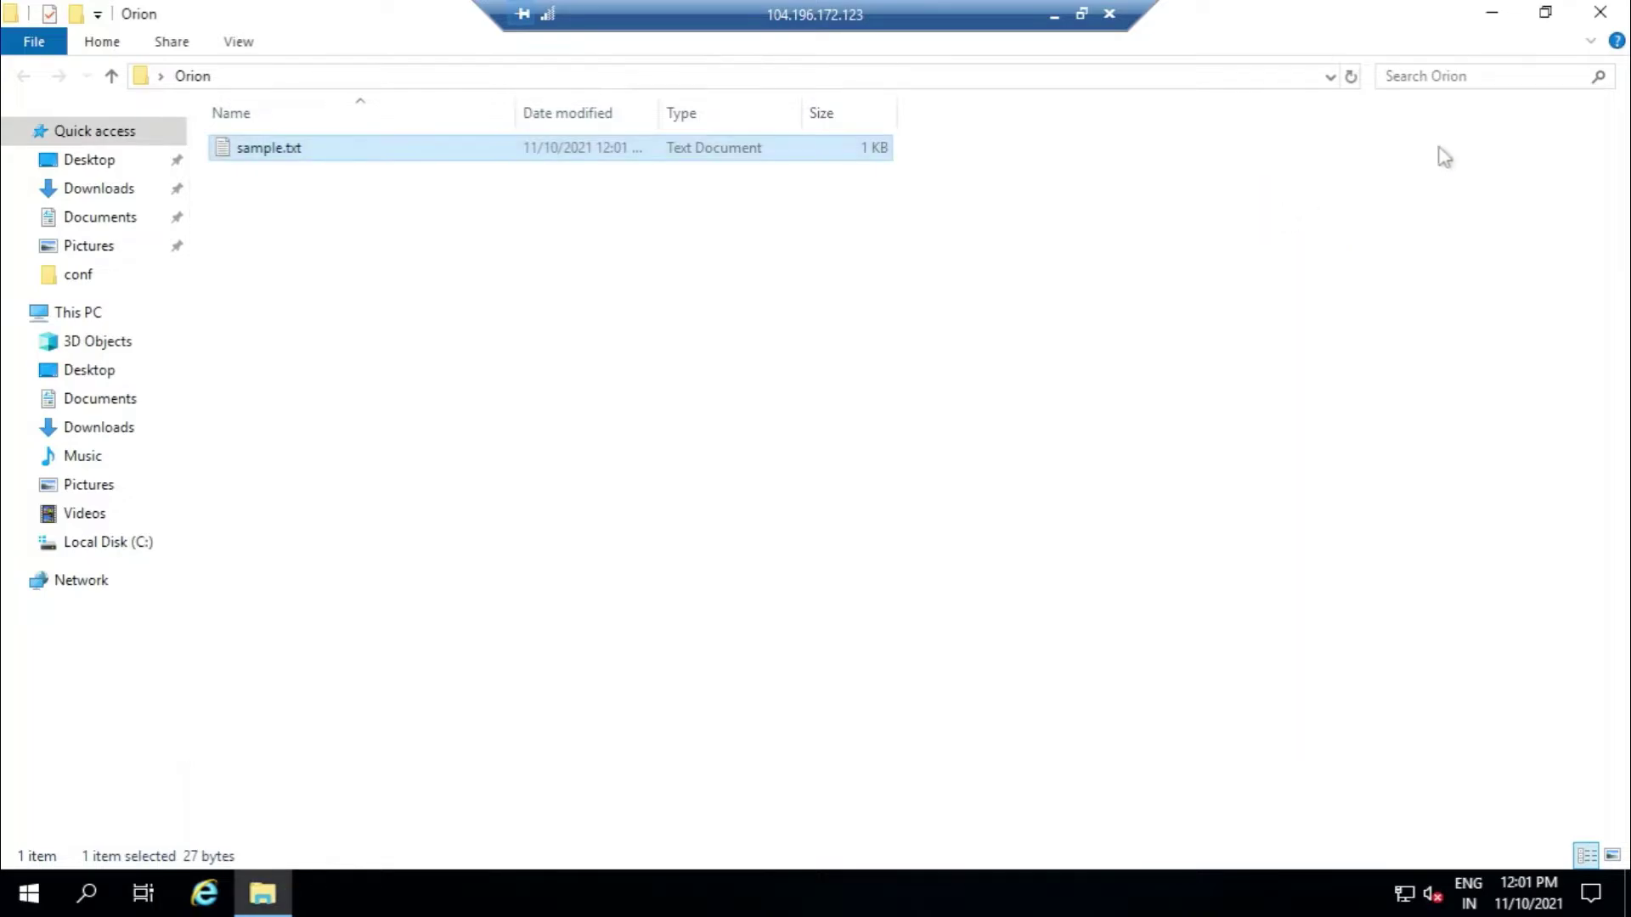
# Search Windows for 'run' and launch the Run app from the results.
pyautogui.click(1600, 12)
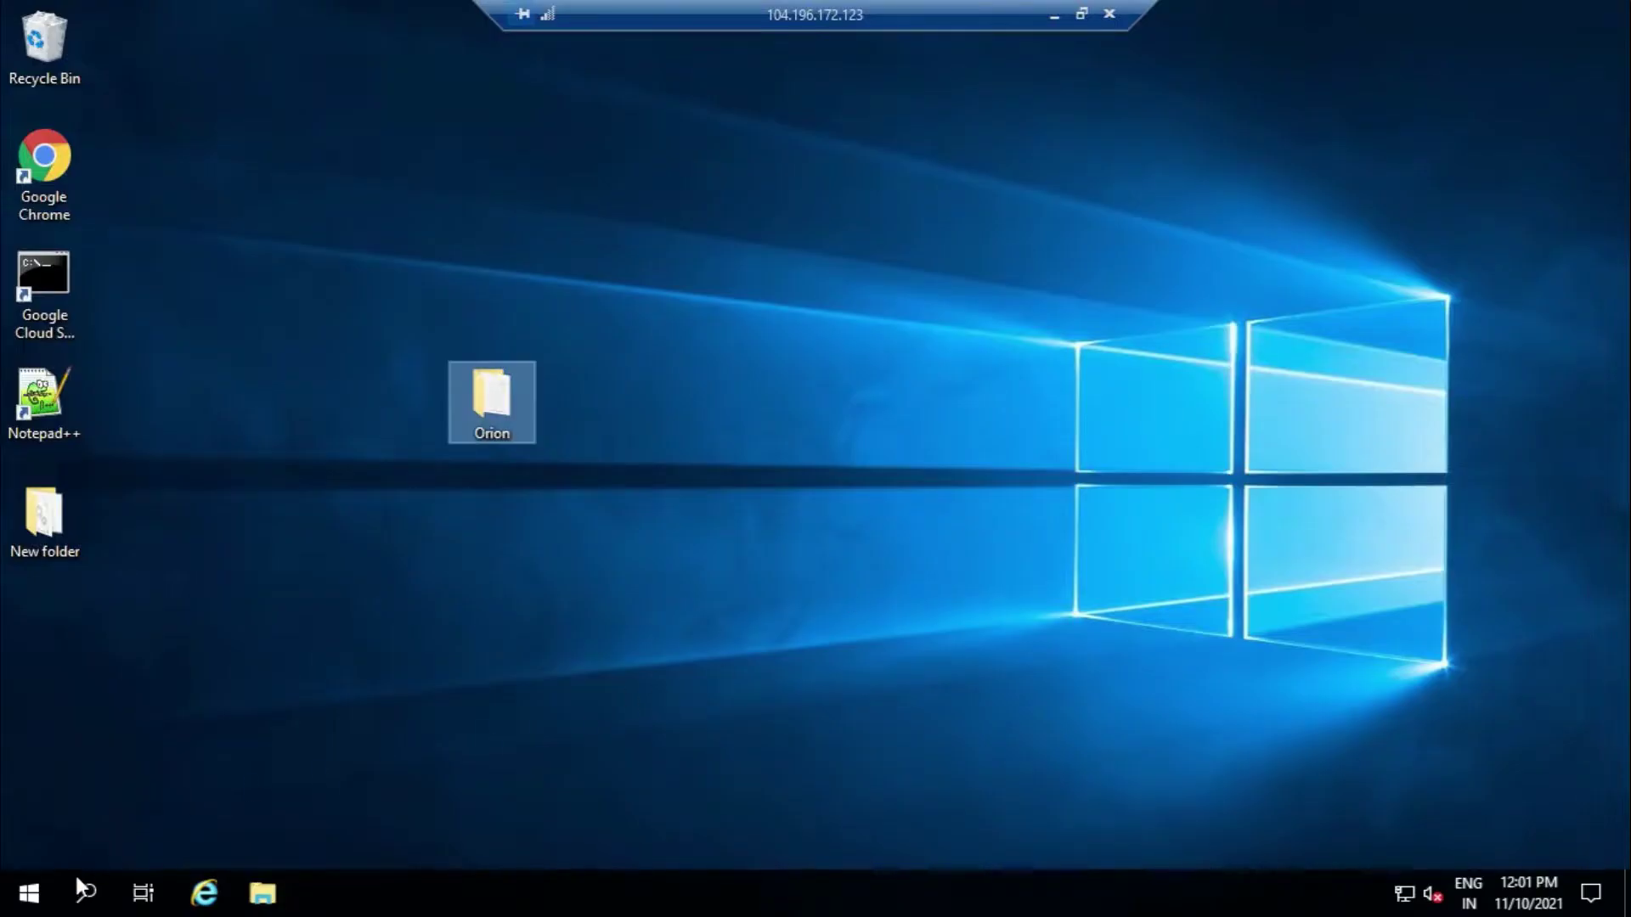
pyautogui.click(14, 906)
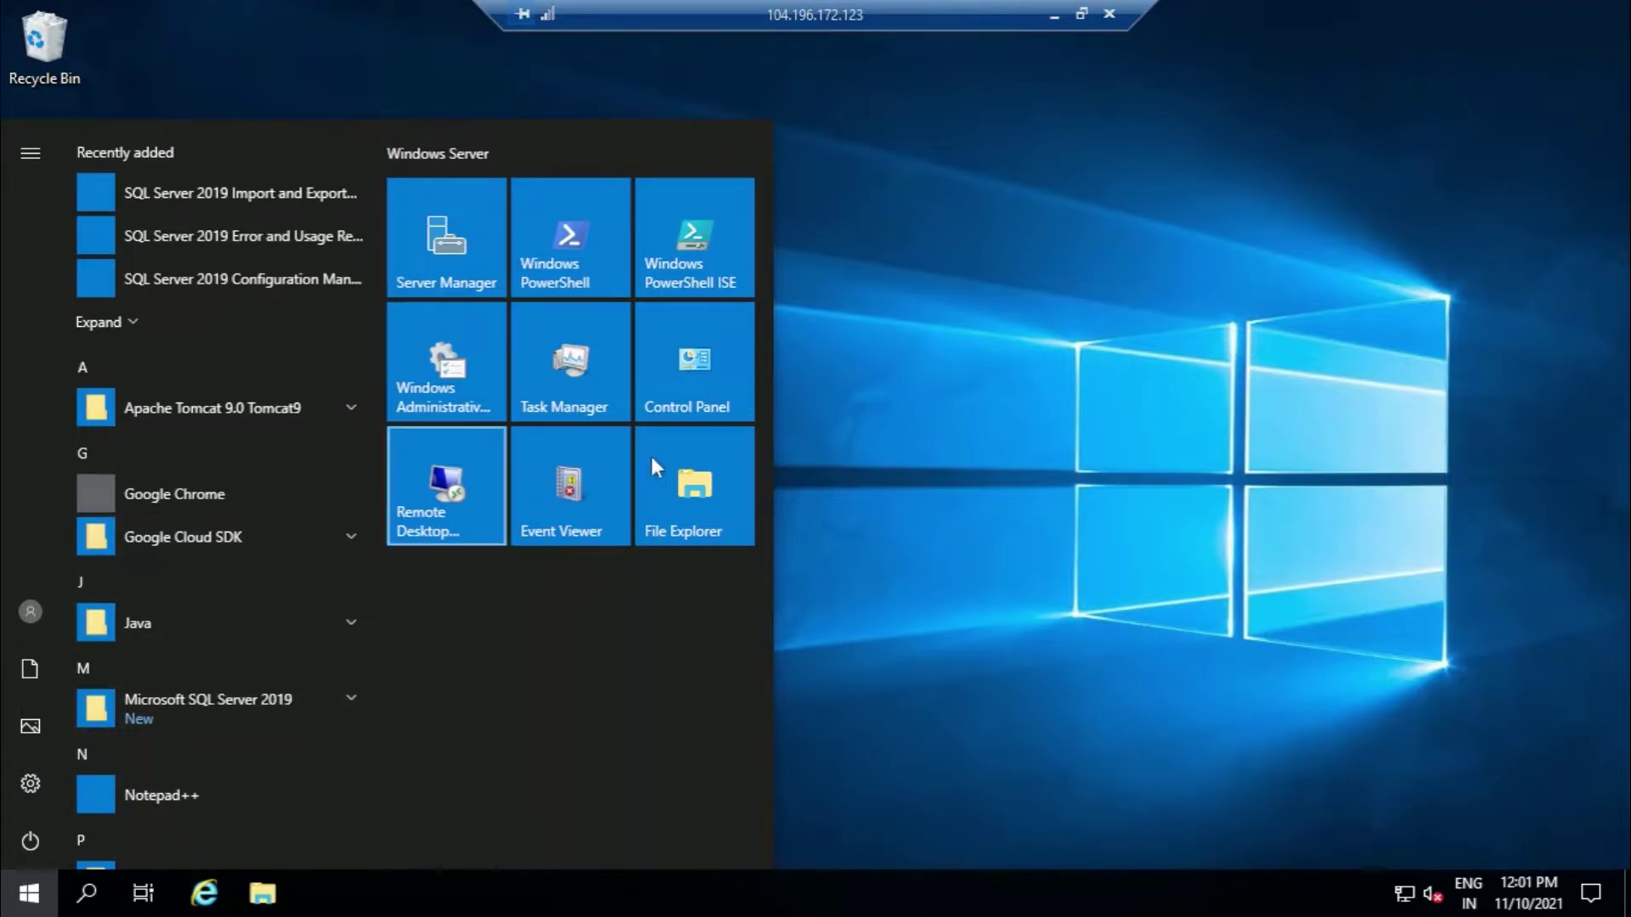
pyautogui.click(1161, 466)
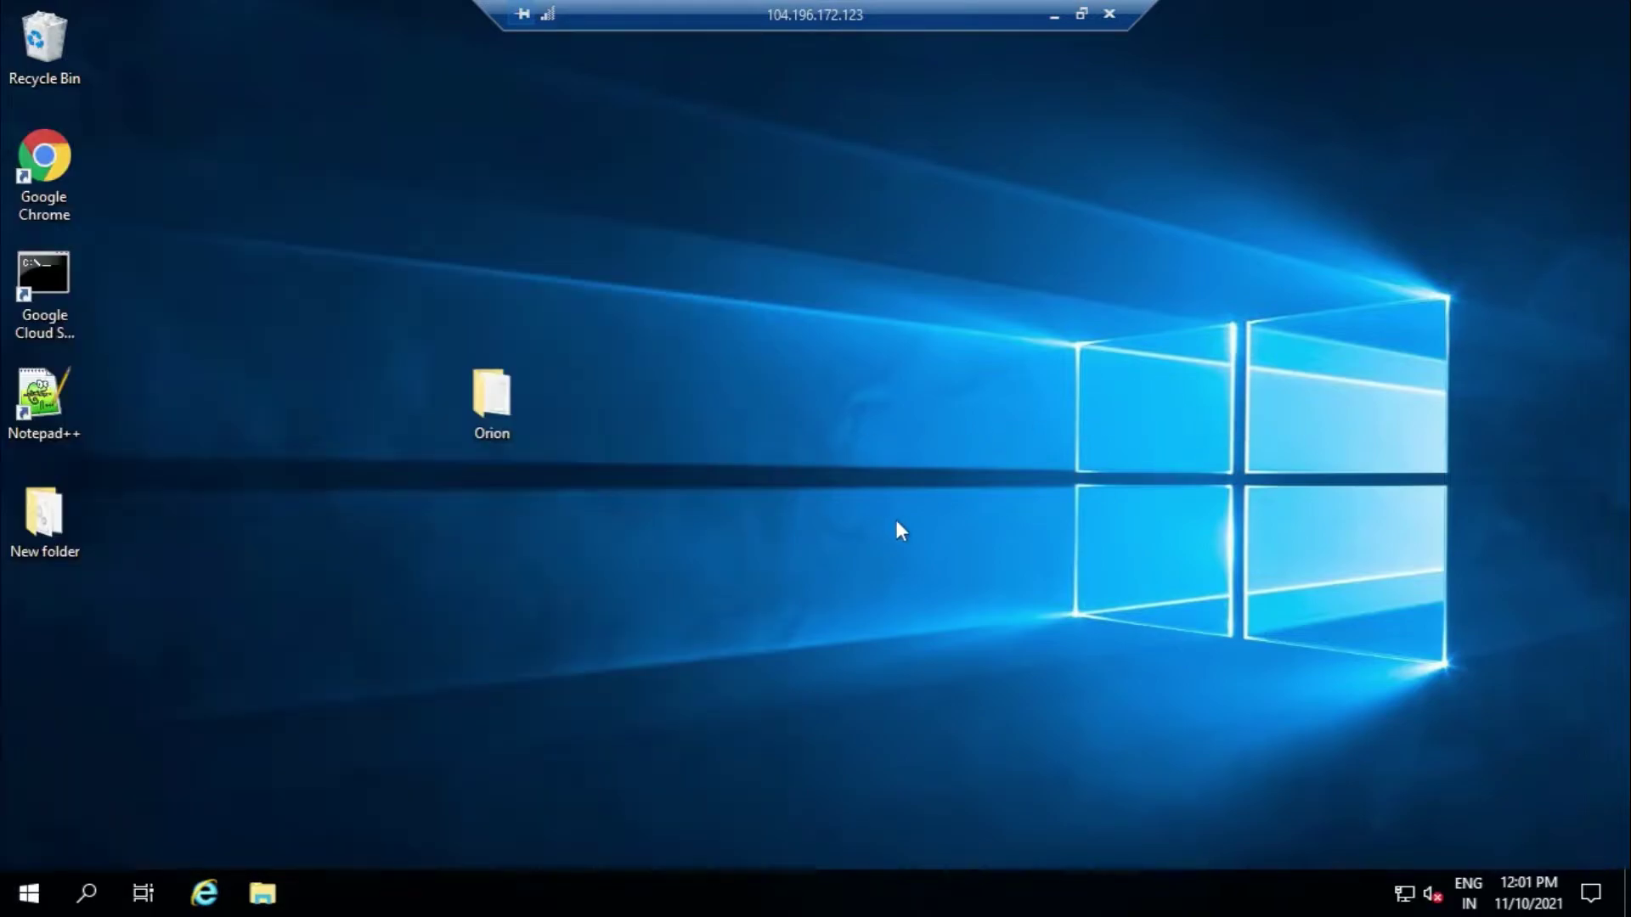
pyautogui.click(72, 907)
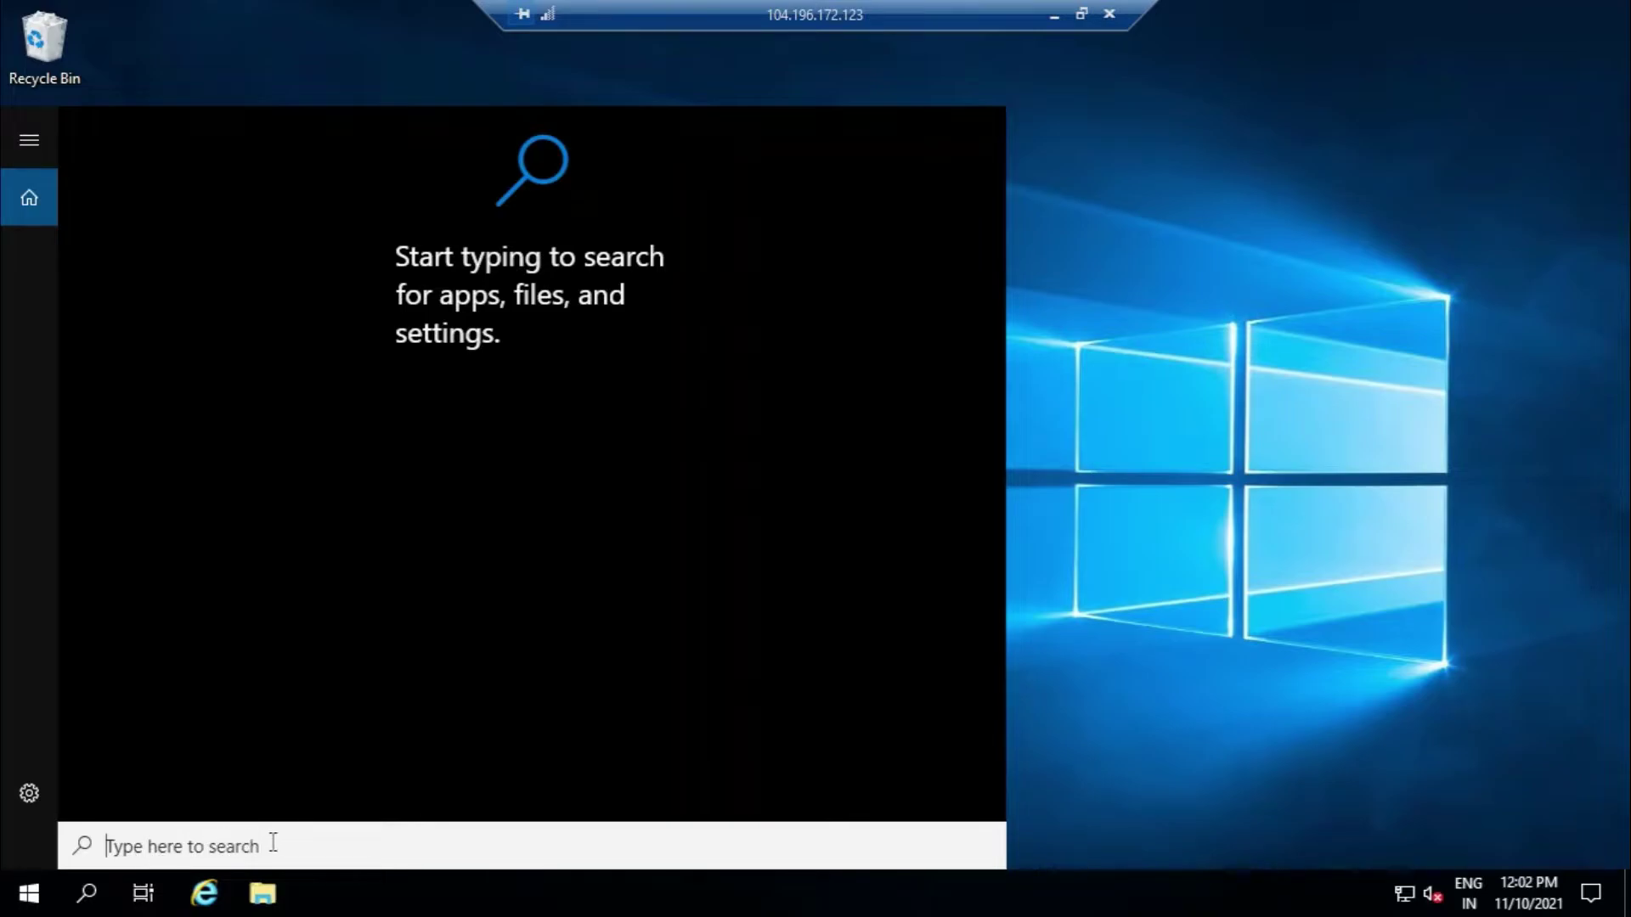
pyautogui.write('run')
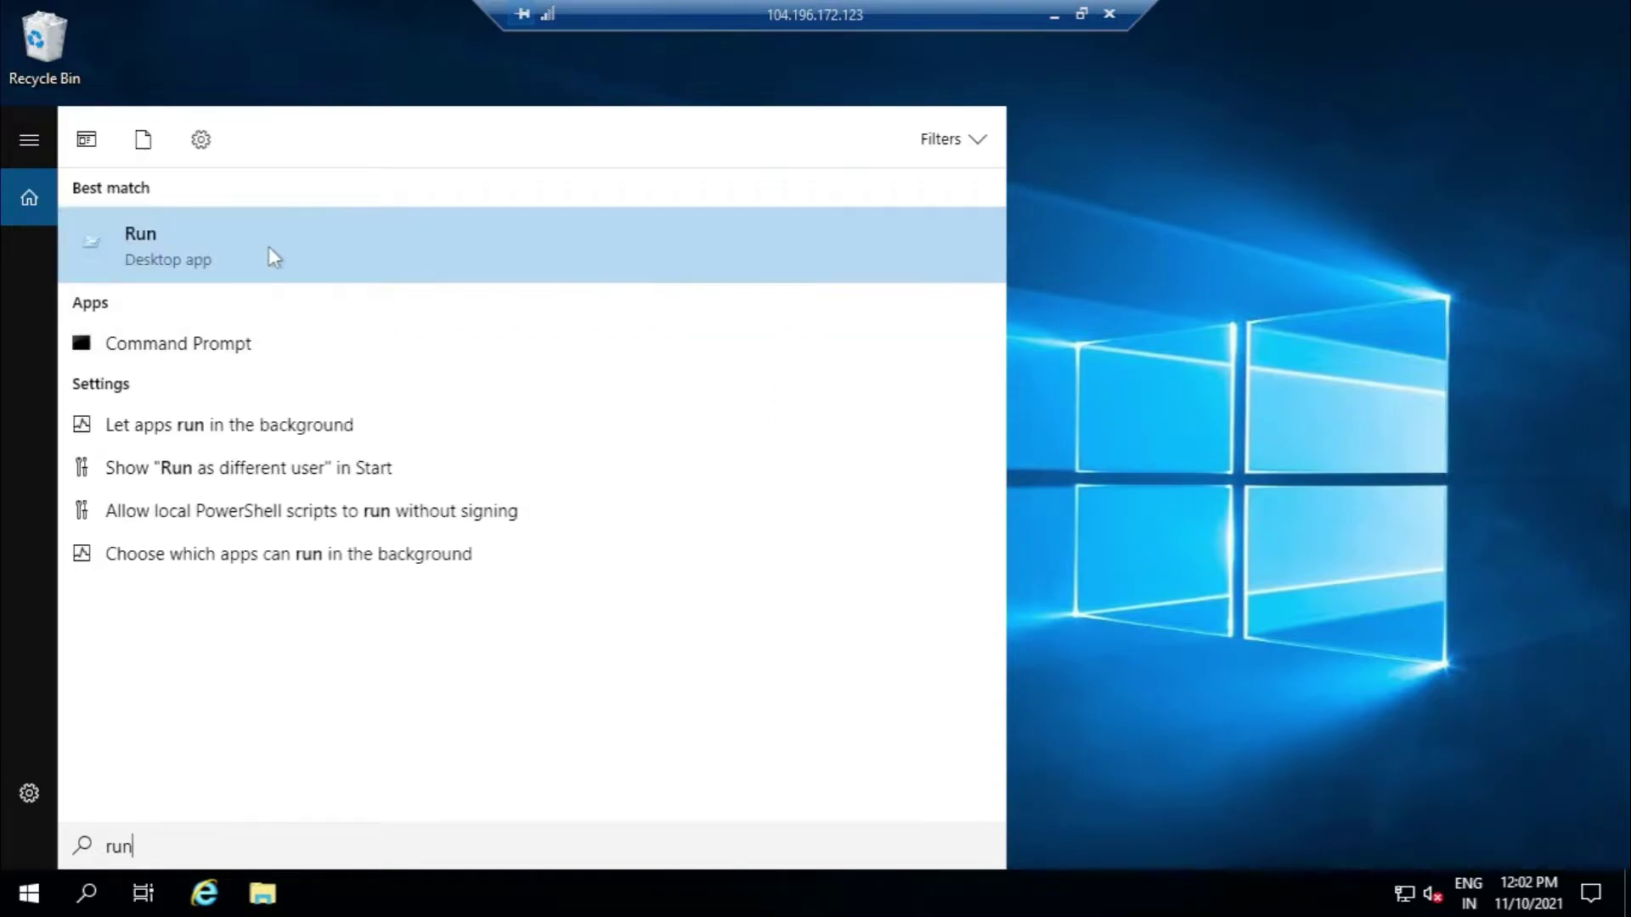
pyautogui.click(270, 251)
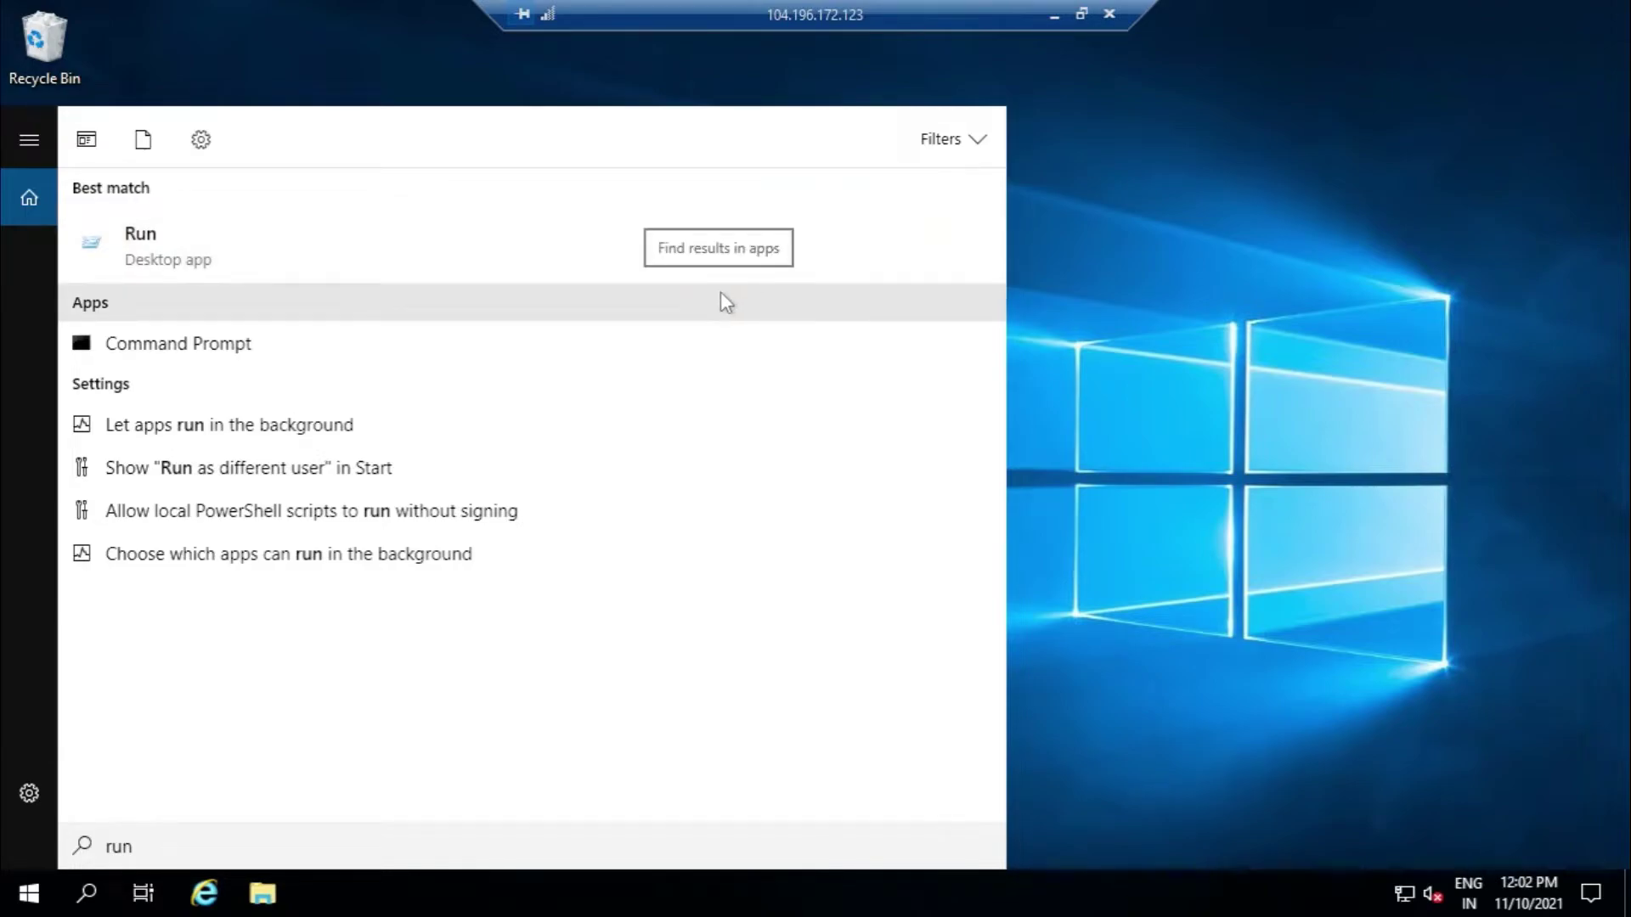
# Run gpedit.msc to launch the Local Group Policy Editor.
pyautogui.click(262, 251)
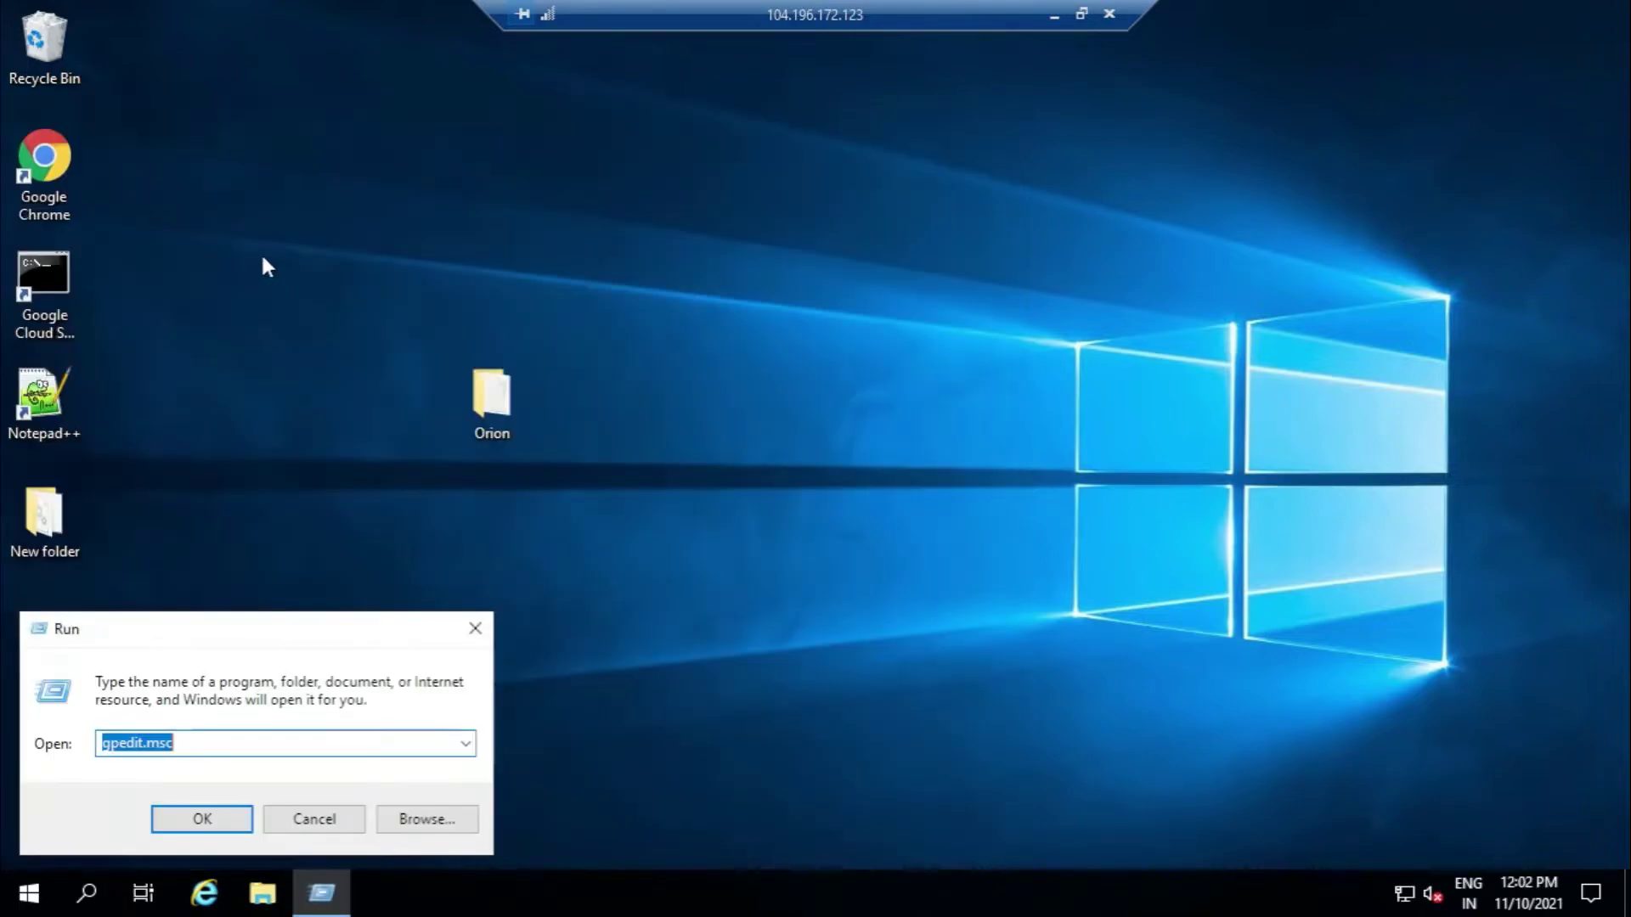
pyautogui.click(182, 744)
pyautogui.click(203, 821)
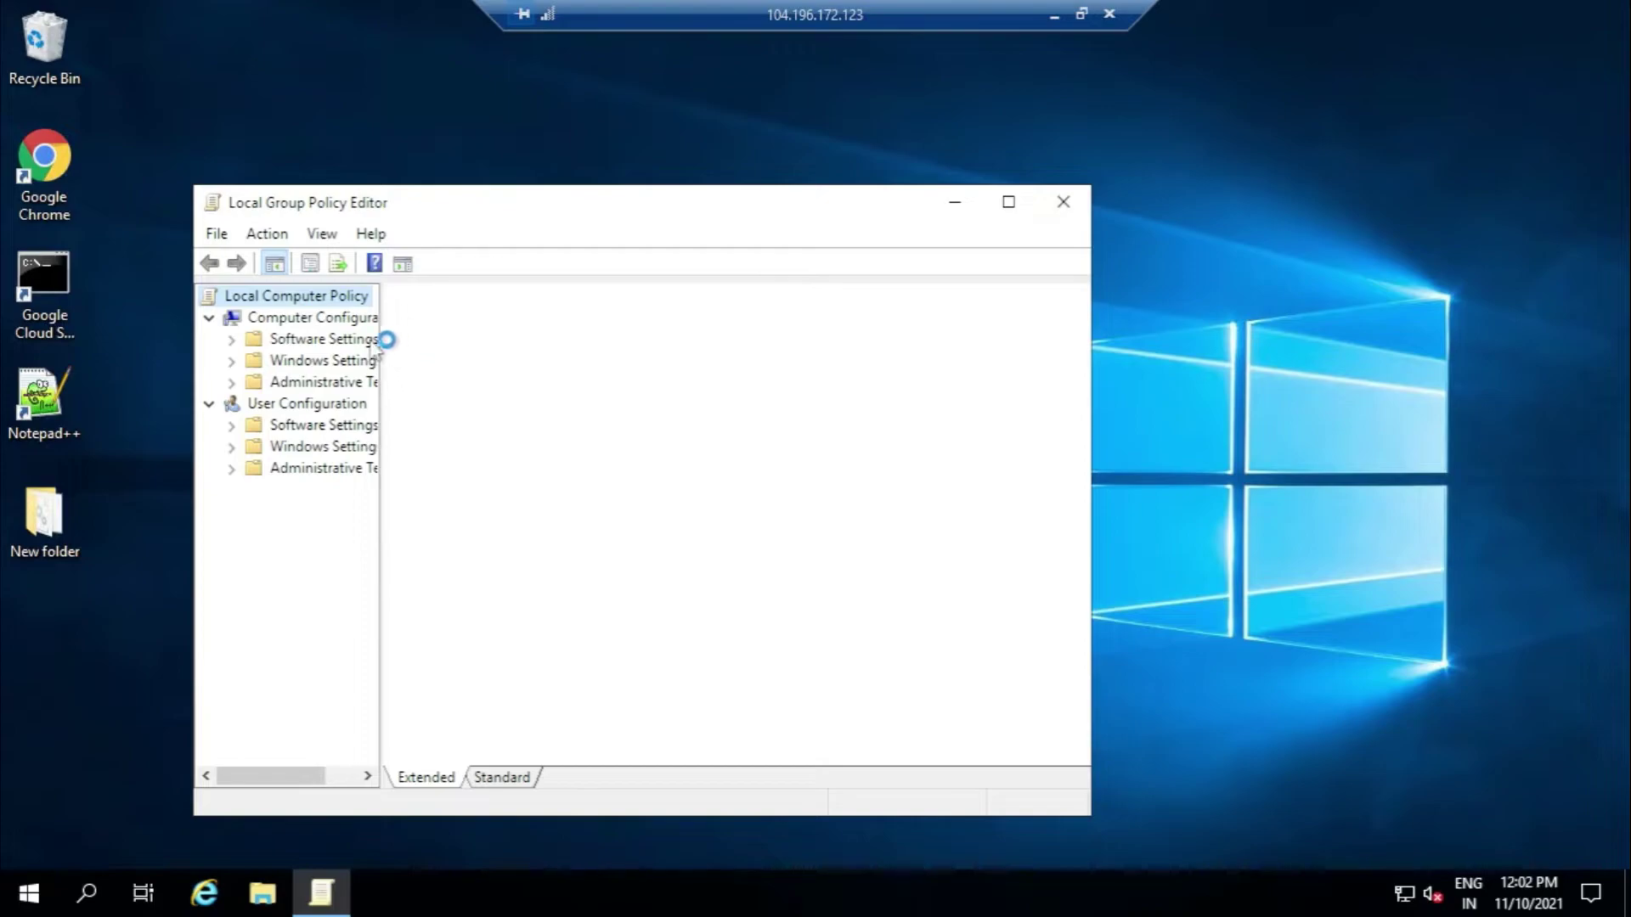
# Maximize the editor and navigate to Windows Settings > Security Settings > Local Policies > Audit Policy.
pyautogui.click(1009, 203)
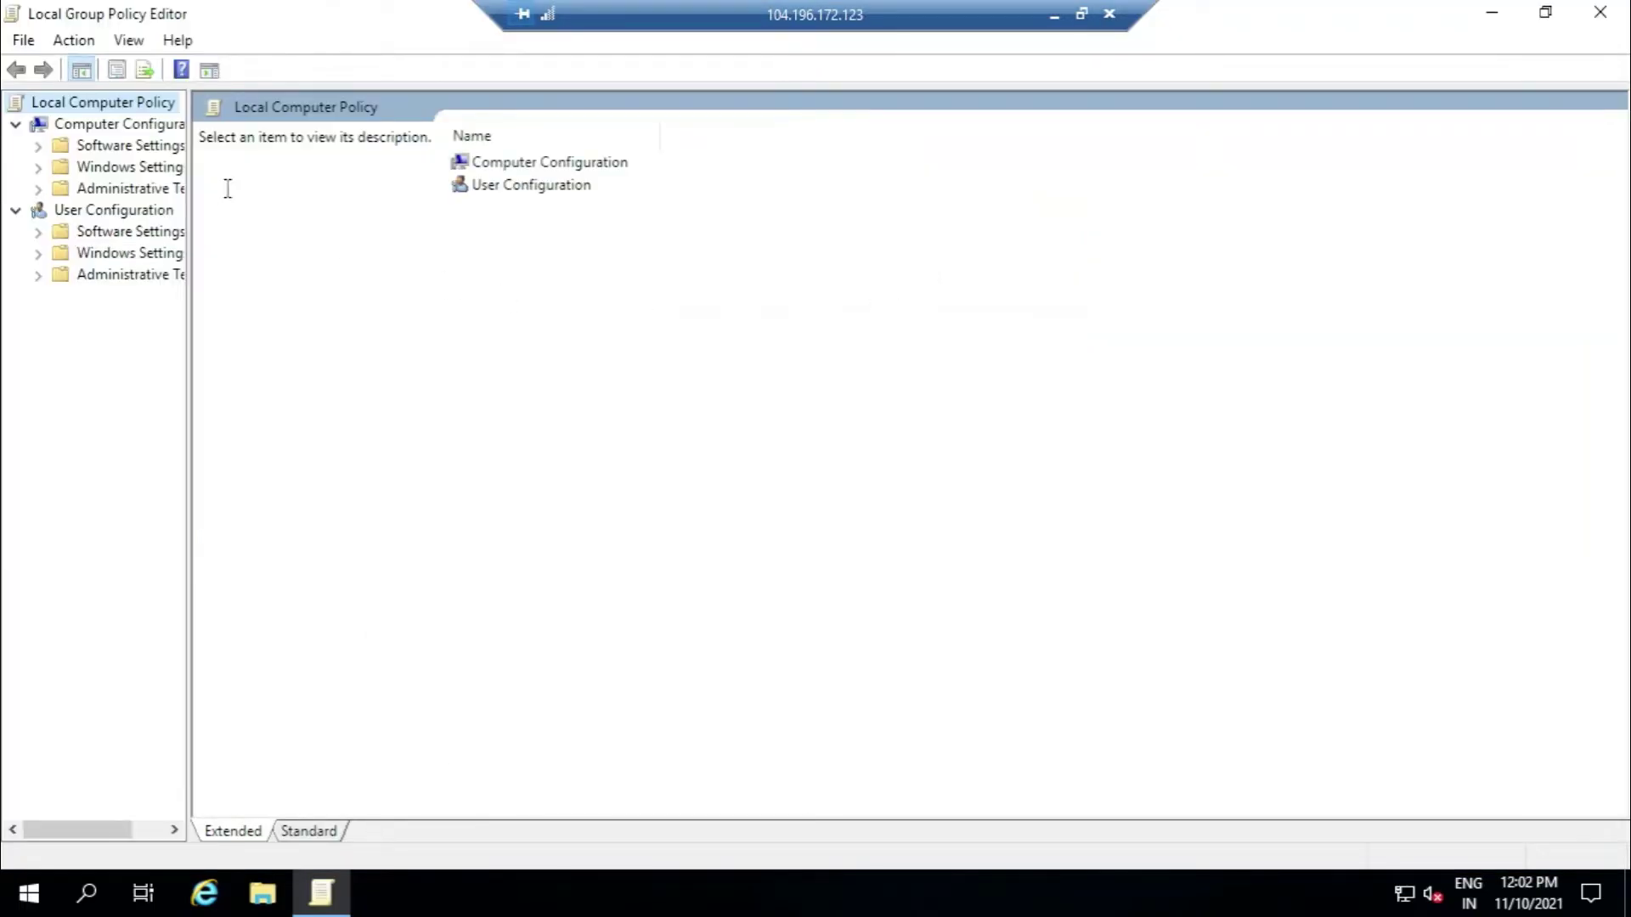
pyautogui.click(38, 168)
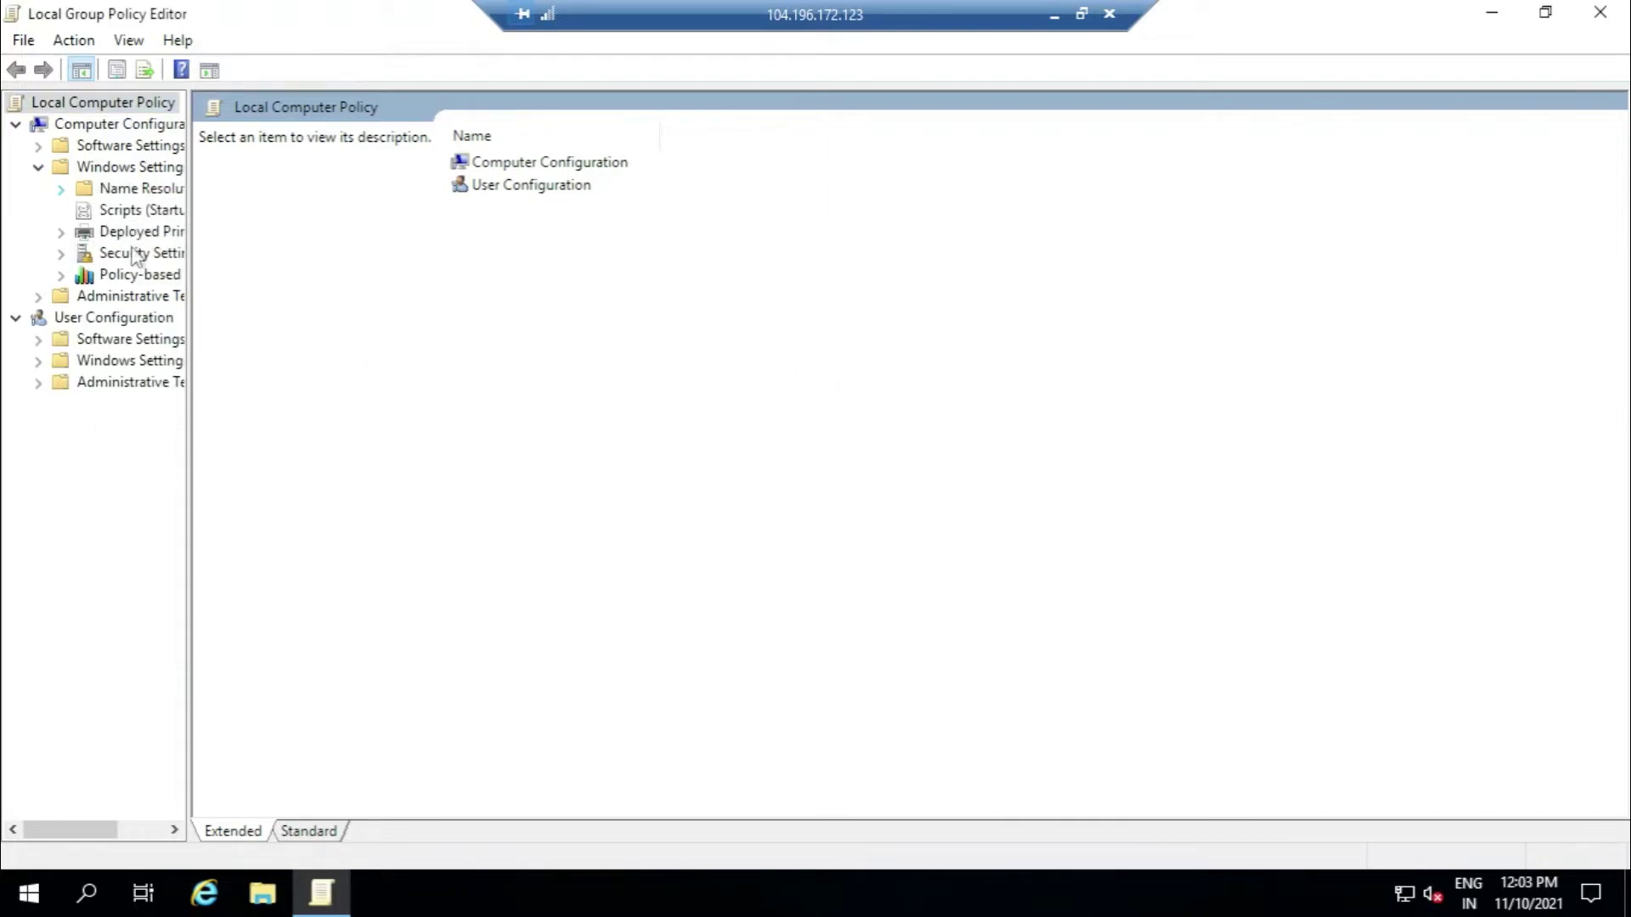
pyautogui.click(59, 254)
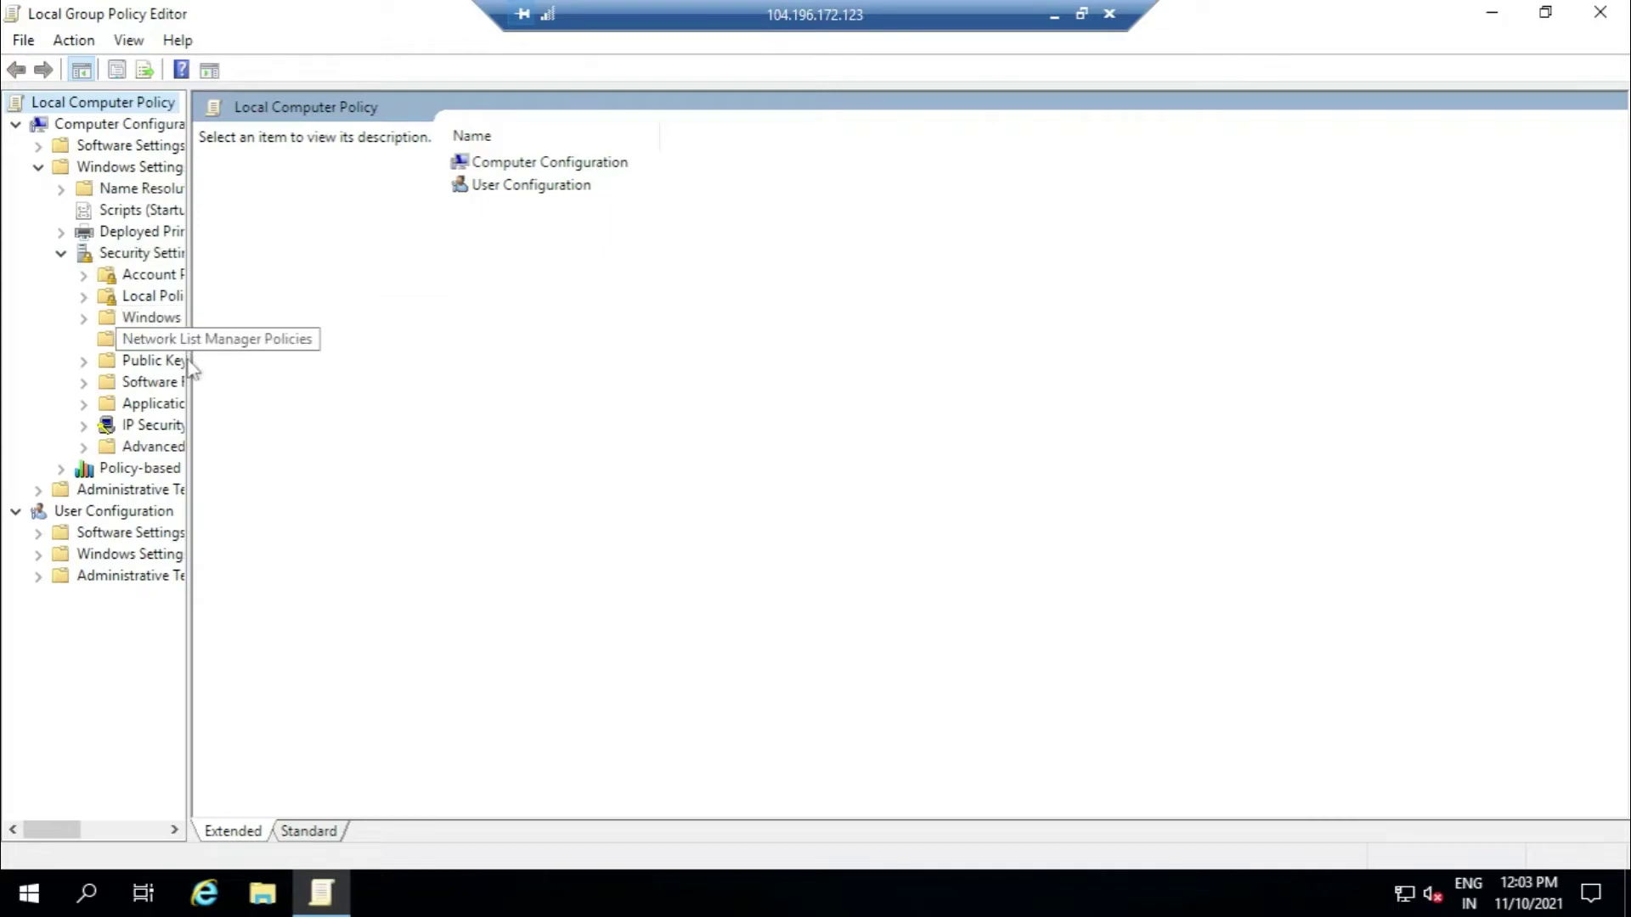
pyautogui.click(81, 297)
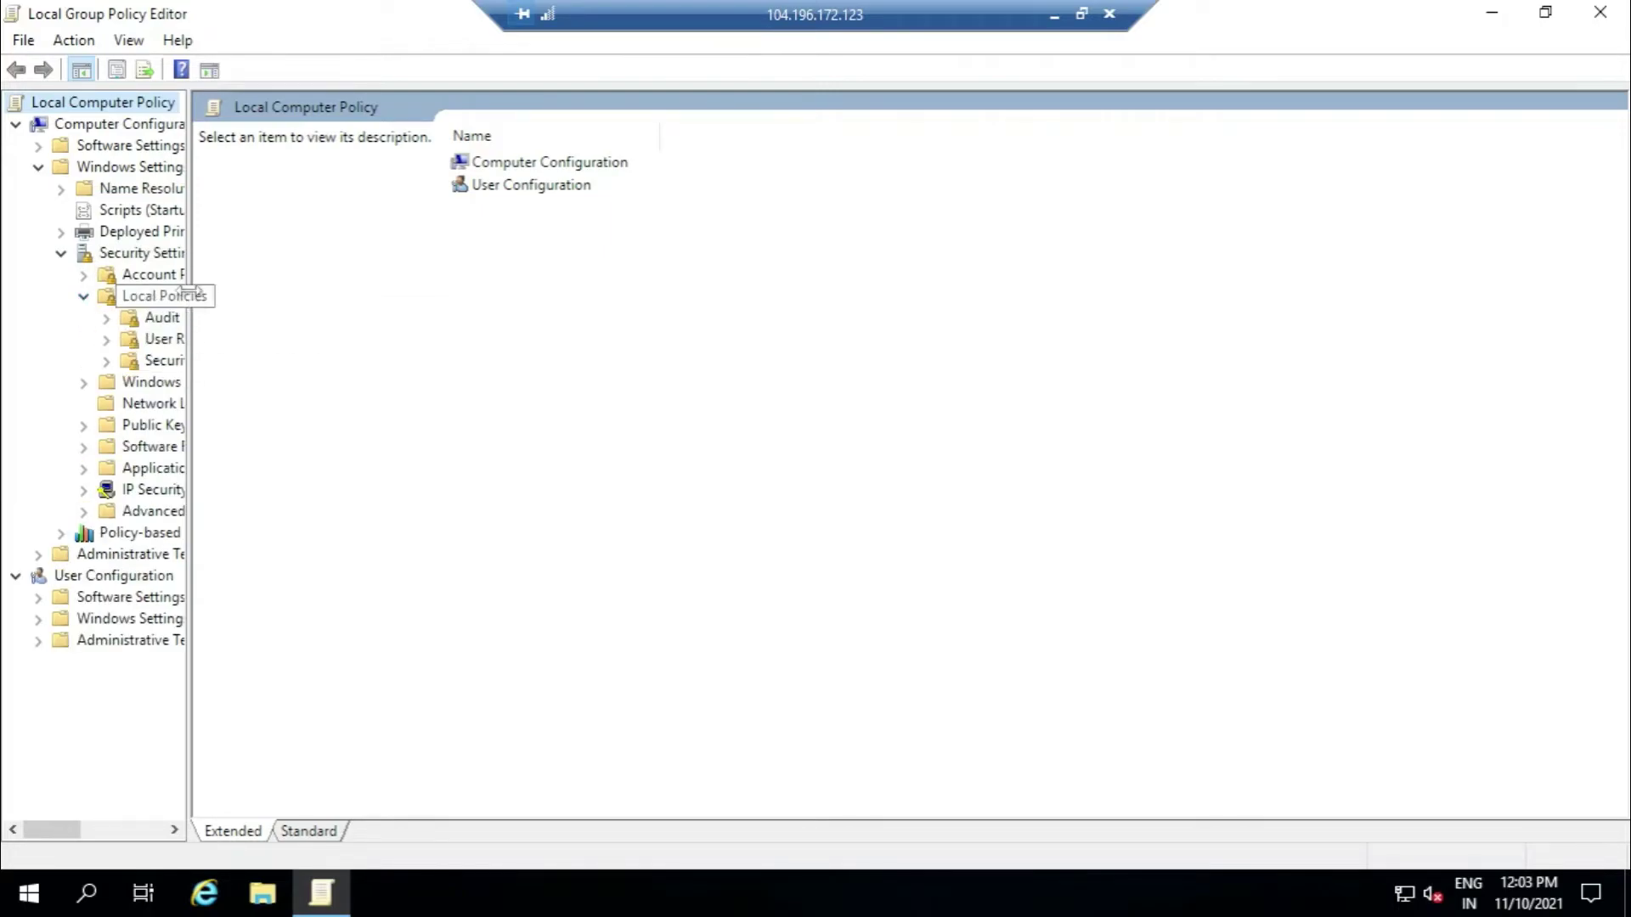
pyautogui.moveTo(189, 283); pyautogui.dragTo(312, 302)
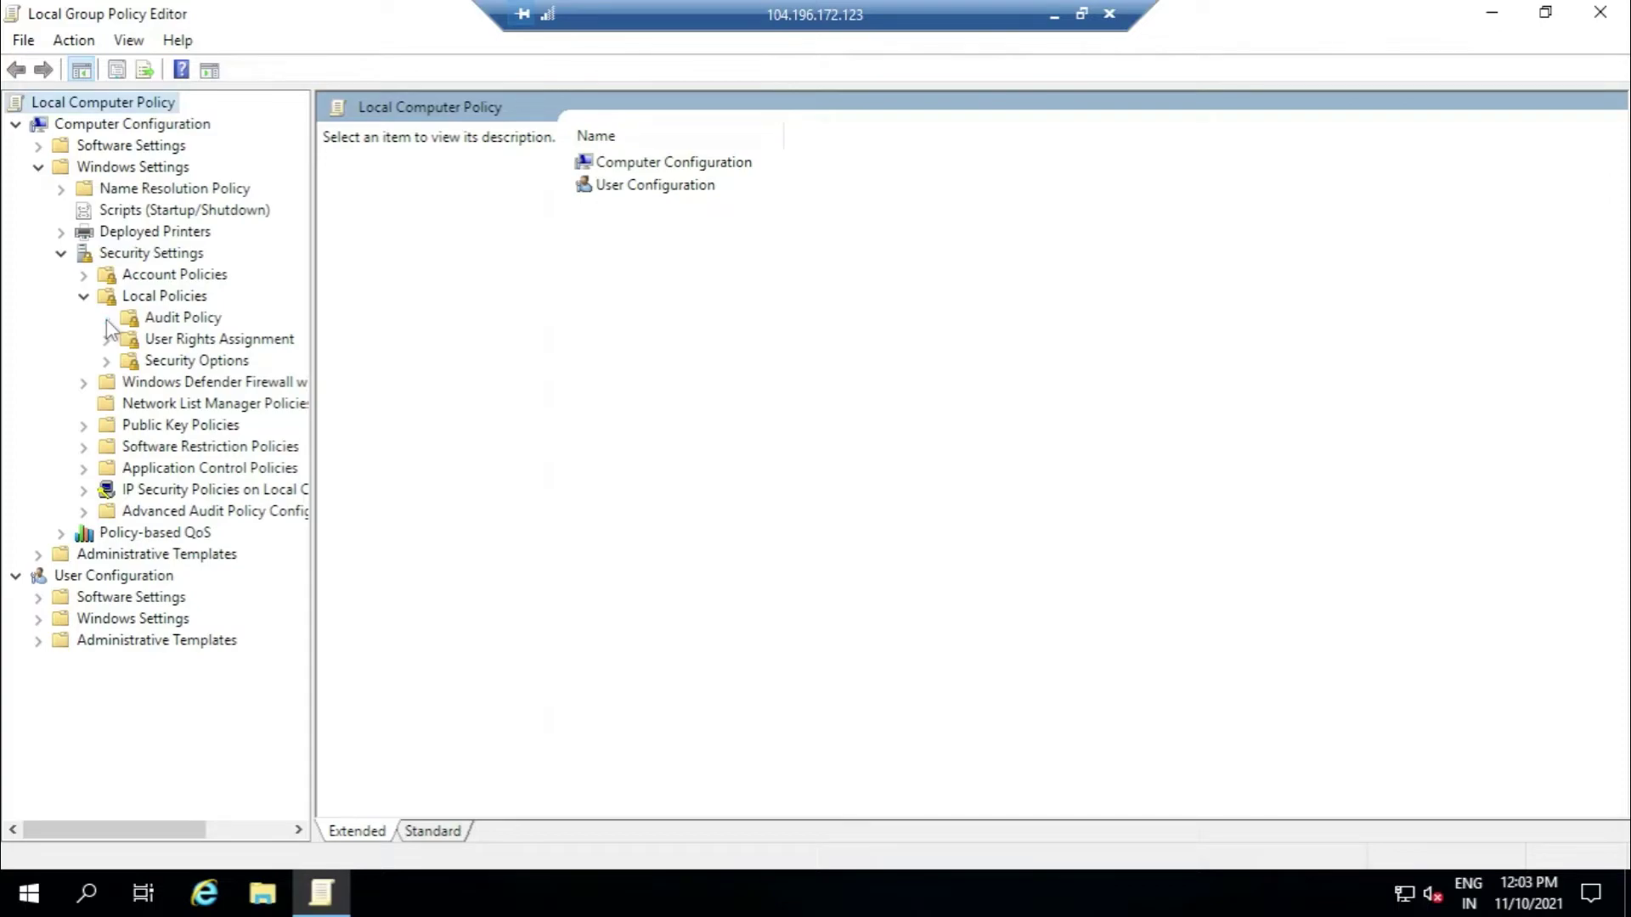
pyautogui.click(182, 318)
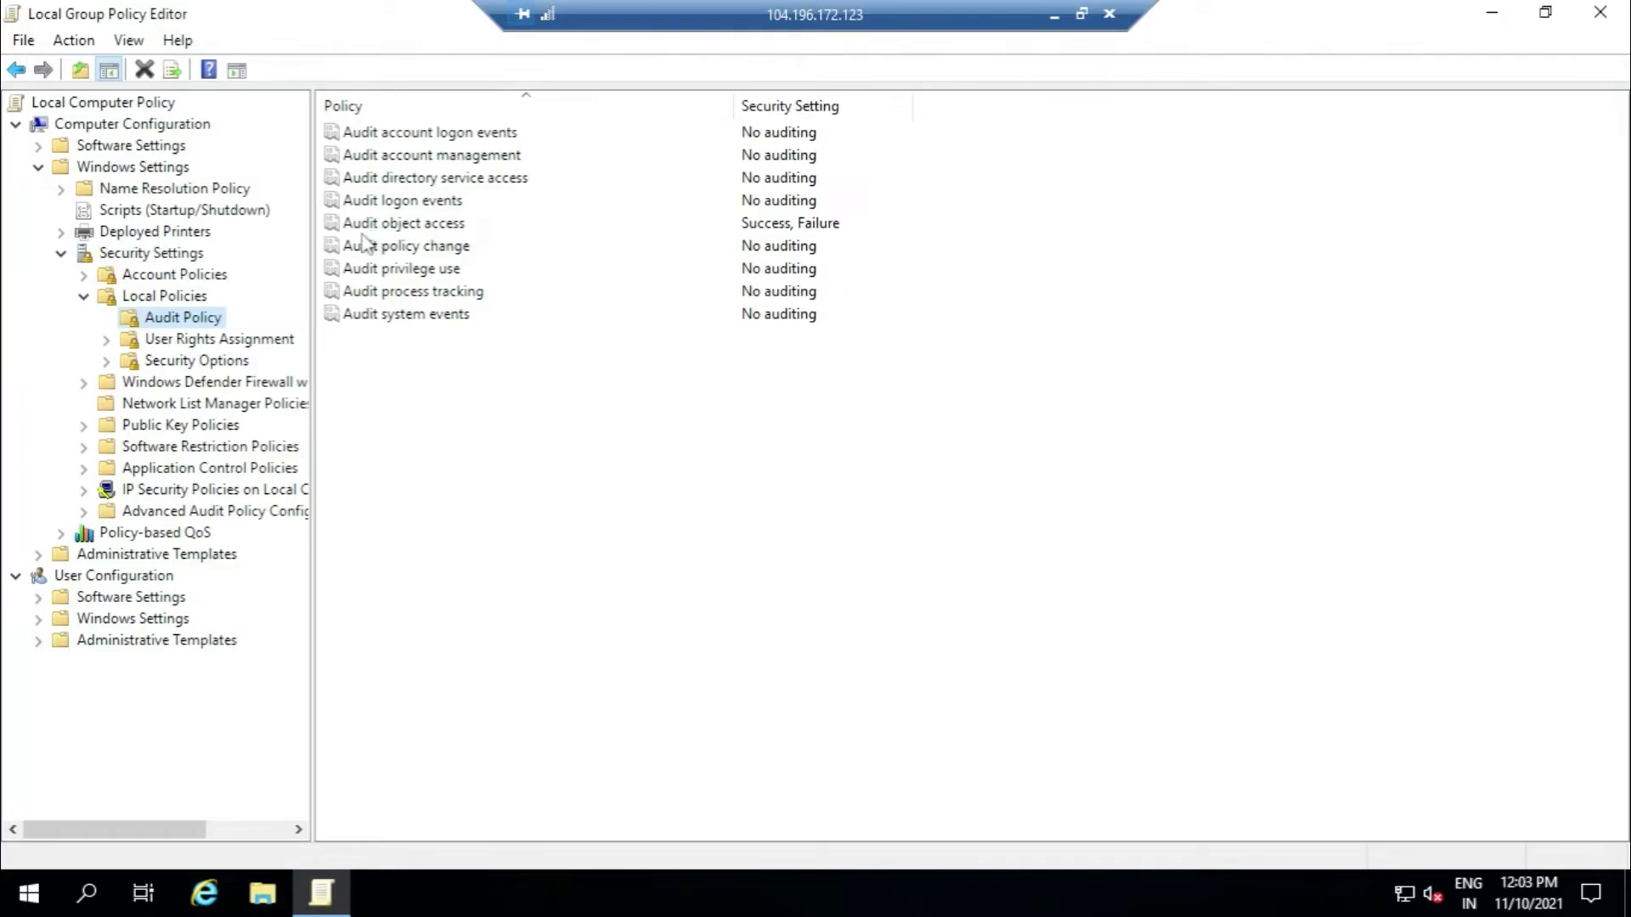
pyautogui.doubleClick(435, 231)
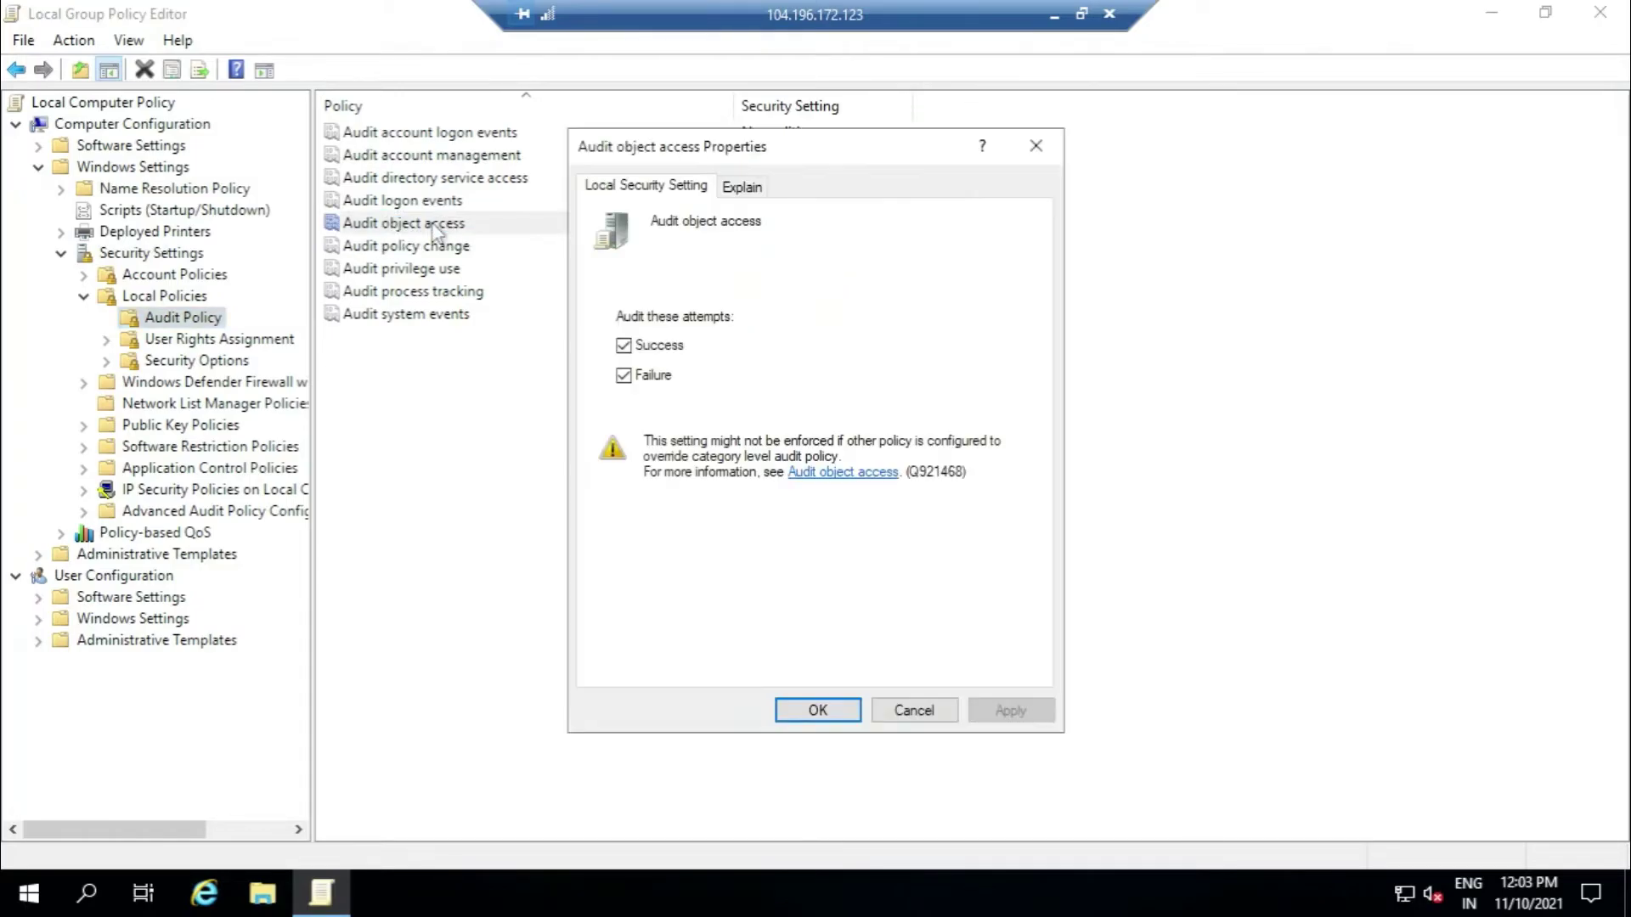
pyautogui.click(624, 345)
pyautogui.click(625, 377)
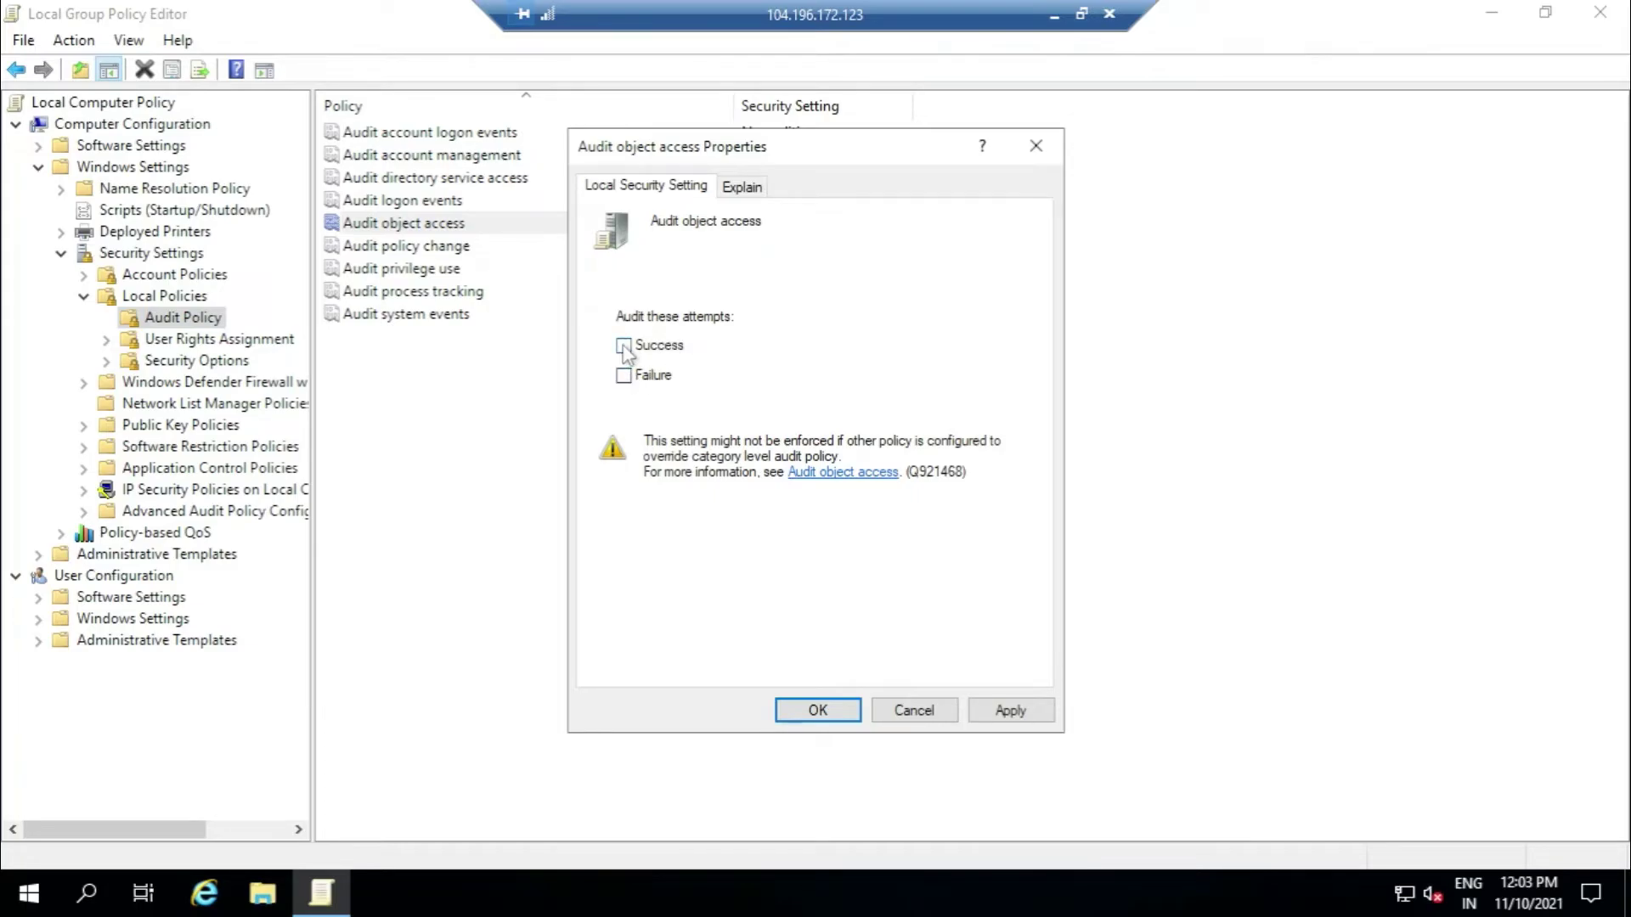
pyautogui.click(624, 346)
pyautogui.click(1015, 709)
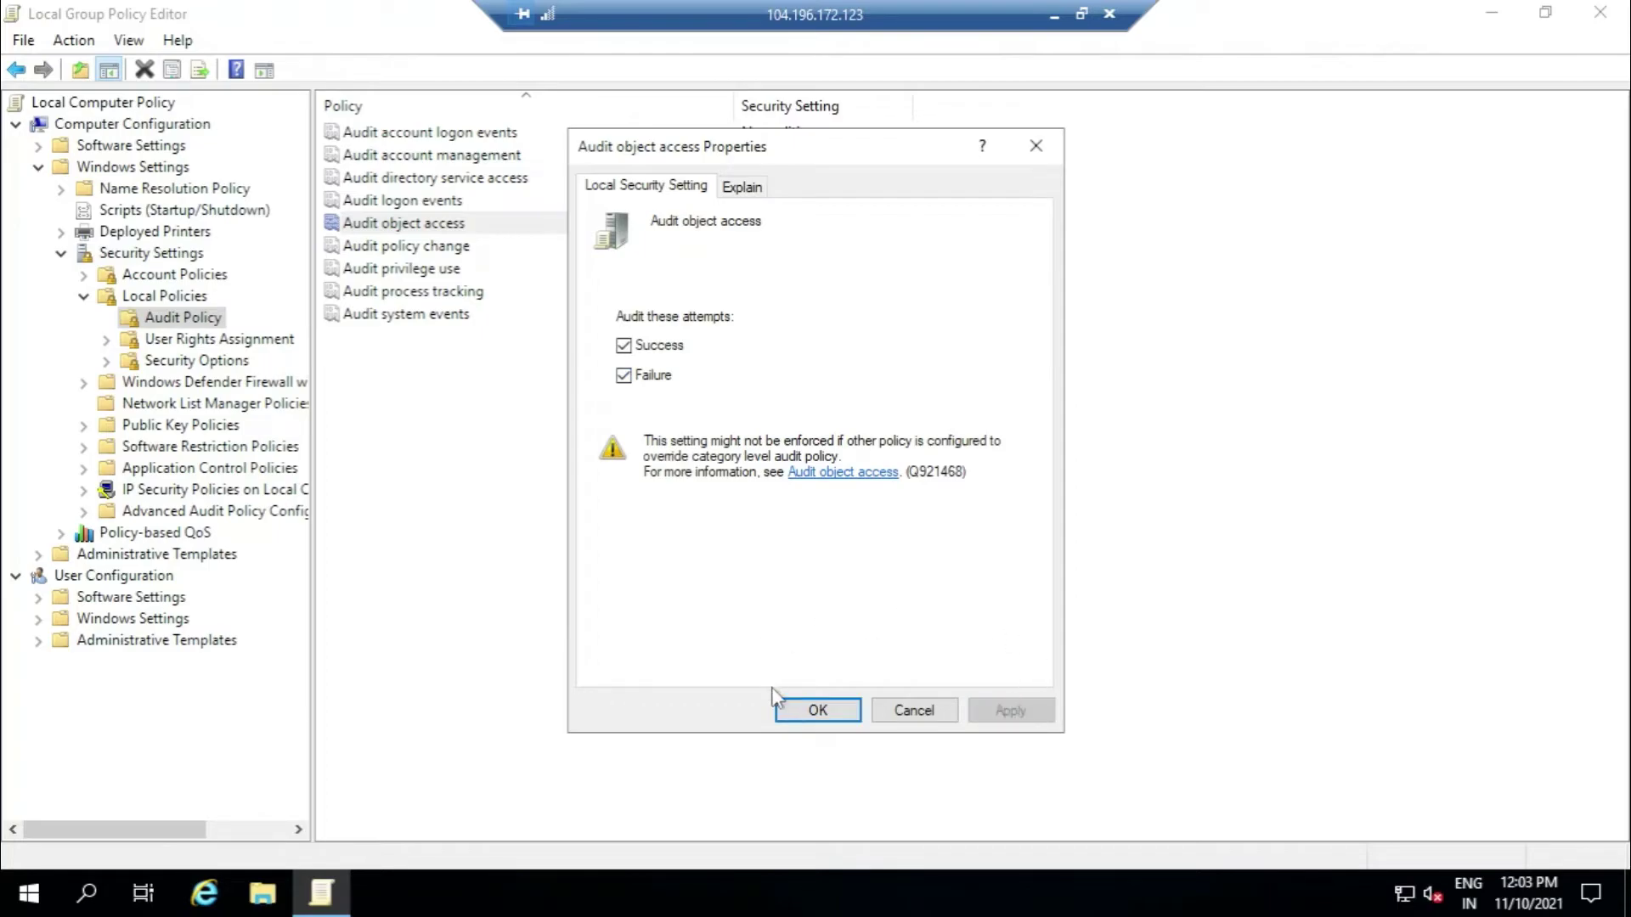
pyautogui.click(817, 710)
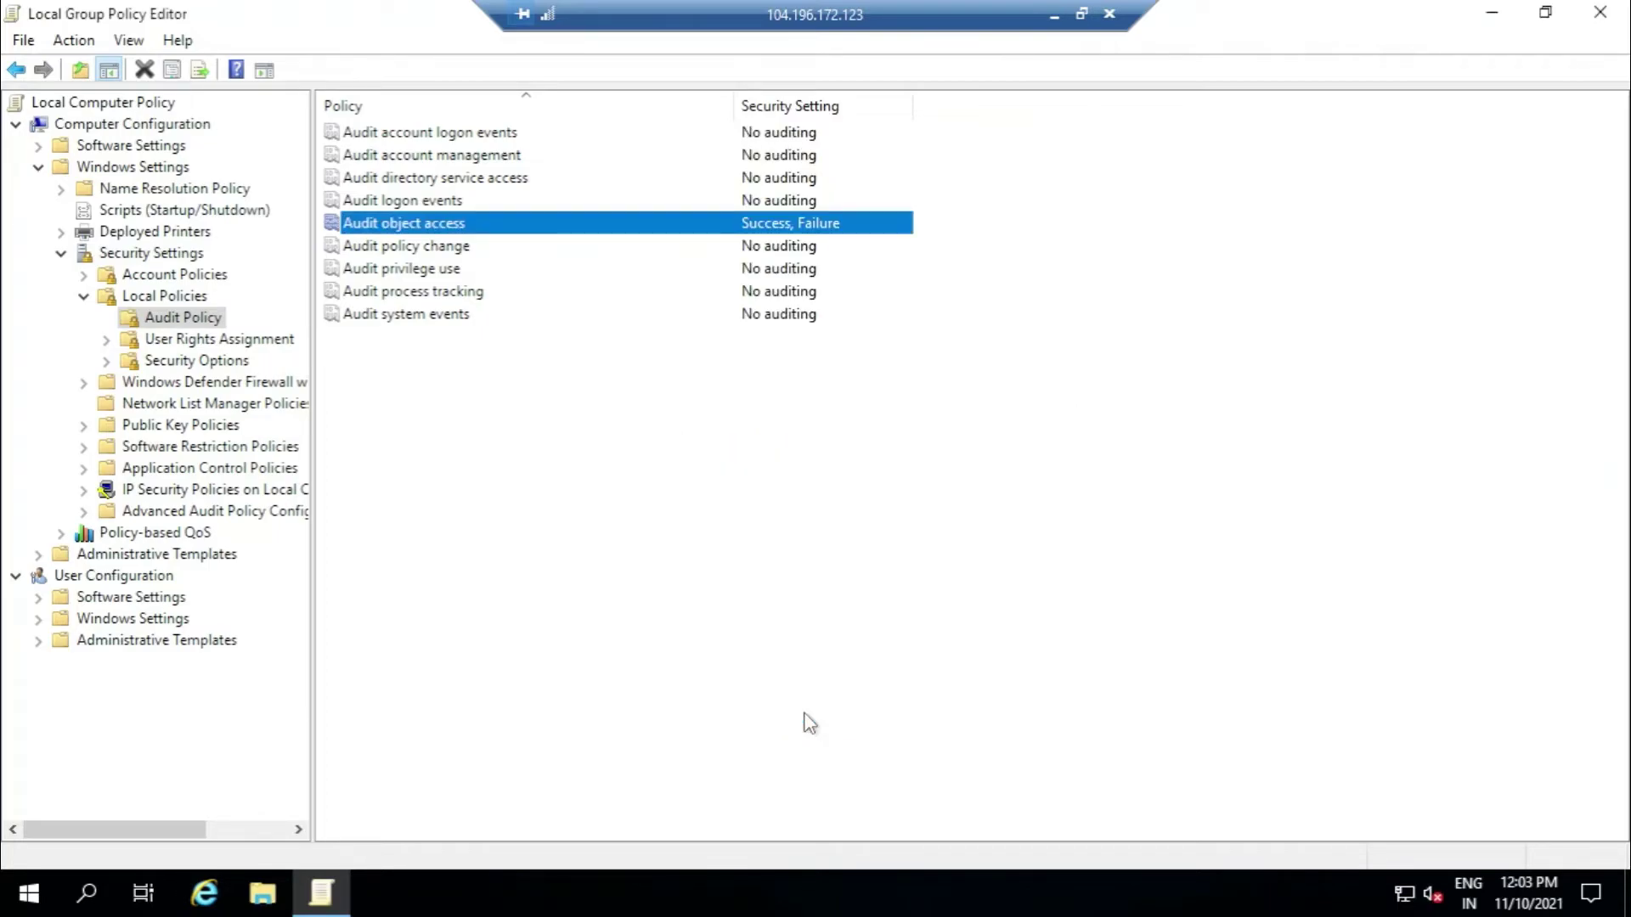
# Close the policy editor and open the Properties of sample.txt in the Orion folder.
pyautogui.click(1601, 12)
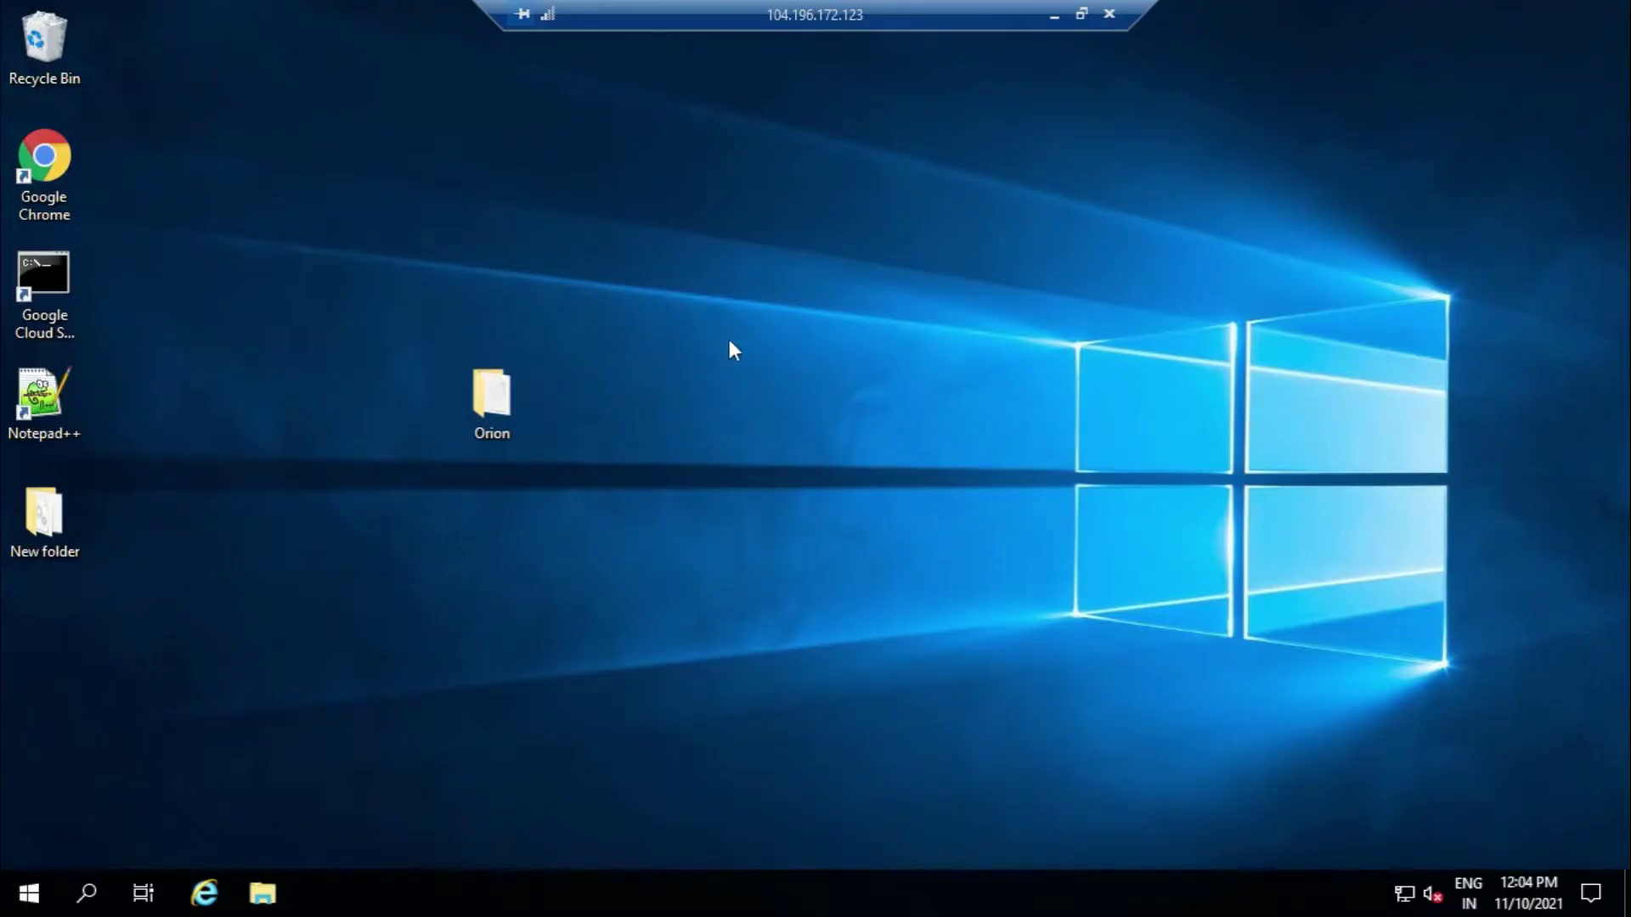
pyautogui.doubleClick(514, 409)
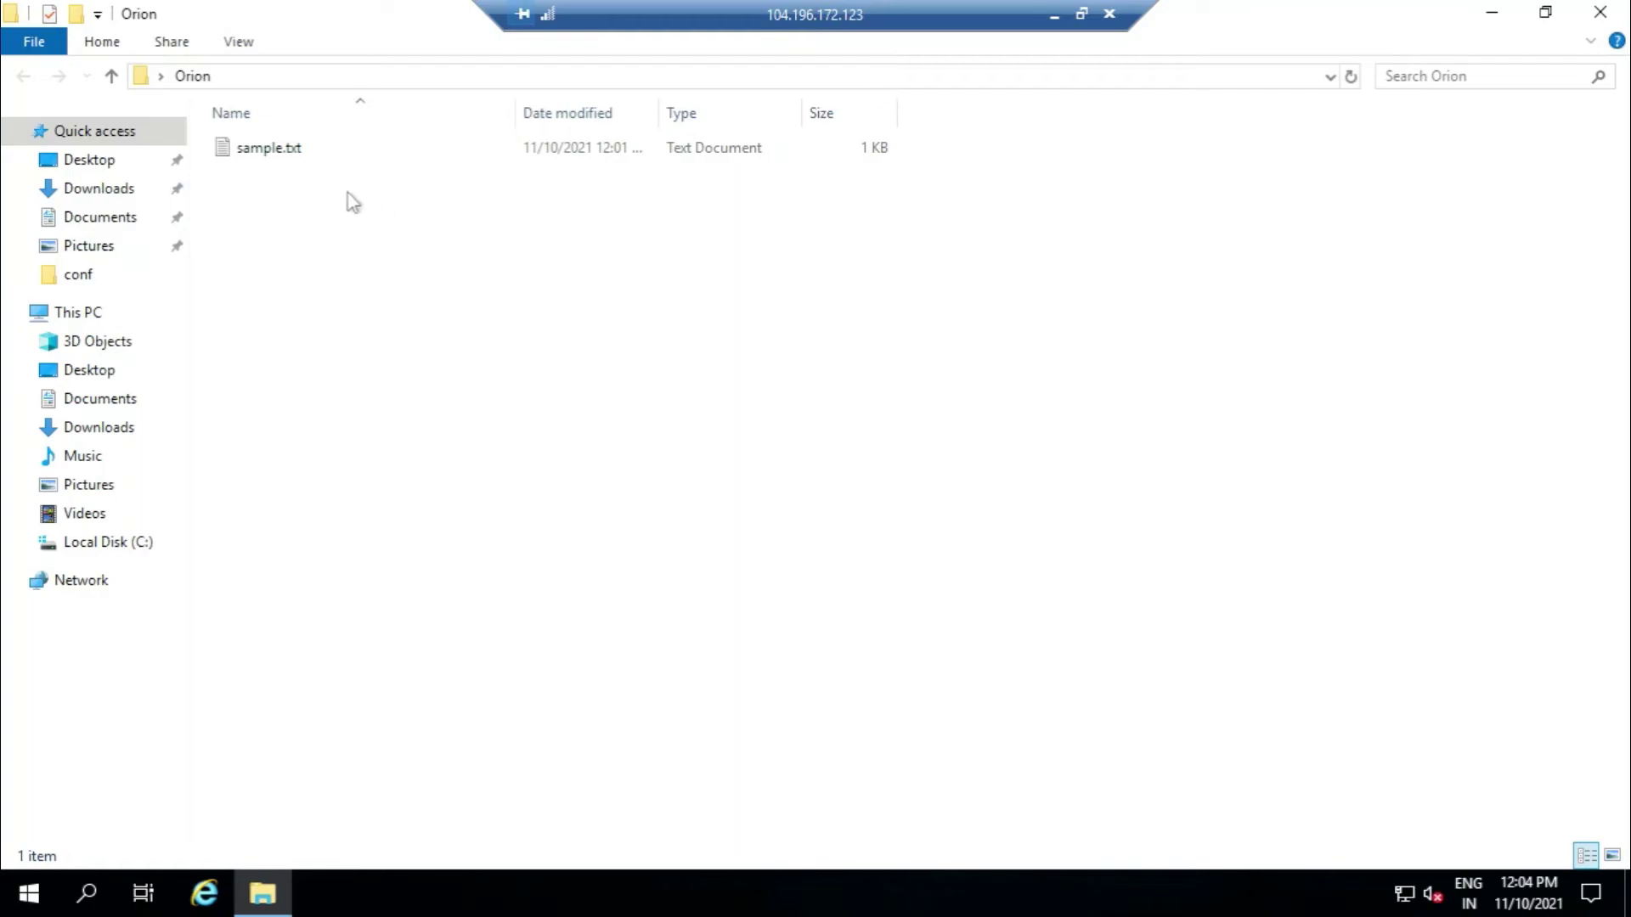
pyautogui.click(259, 154)
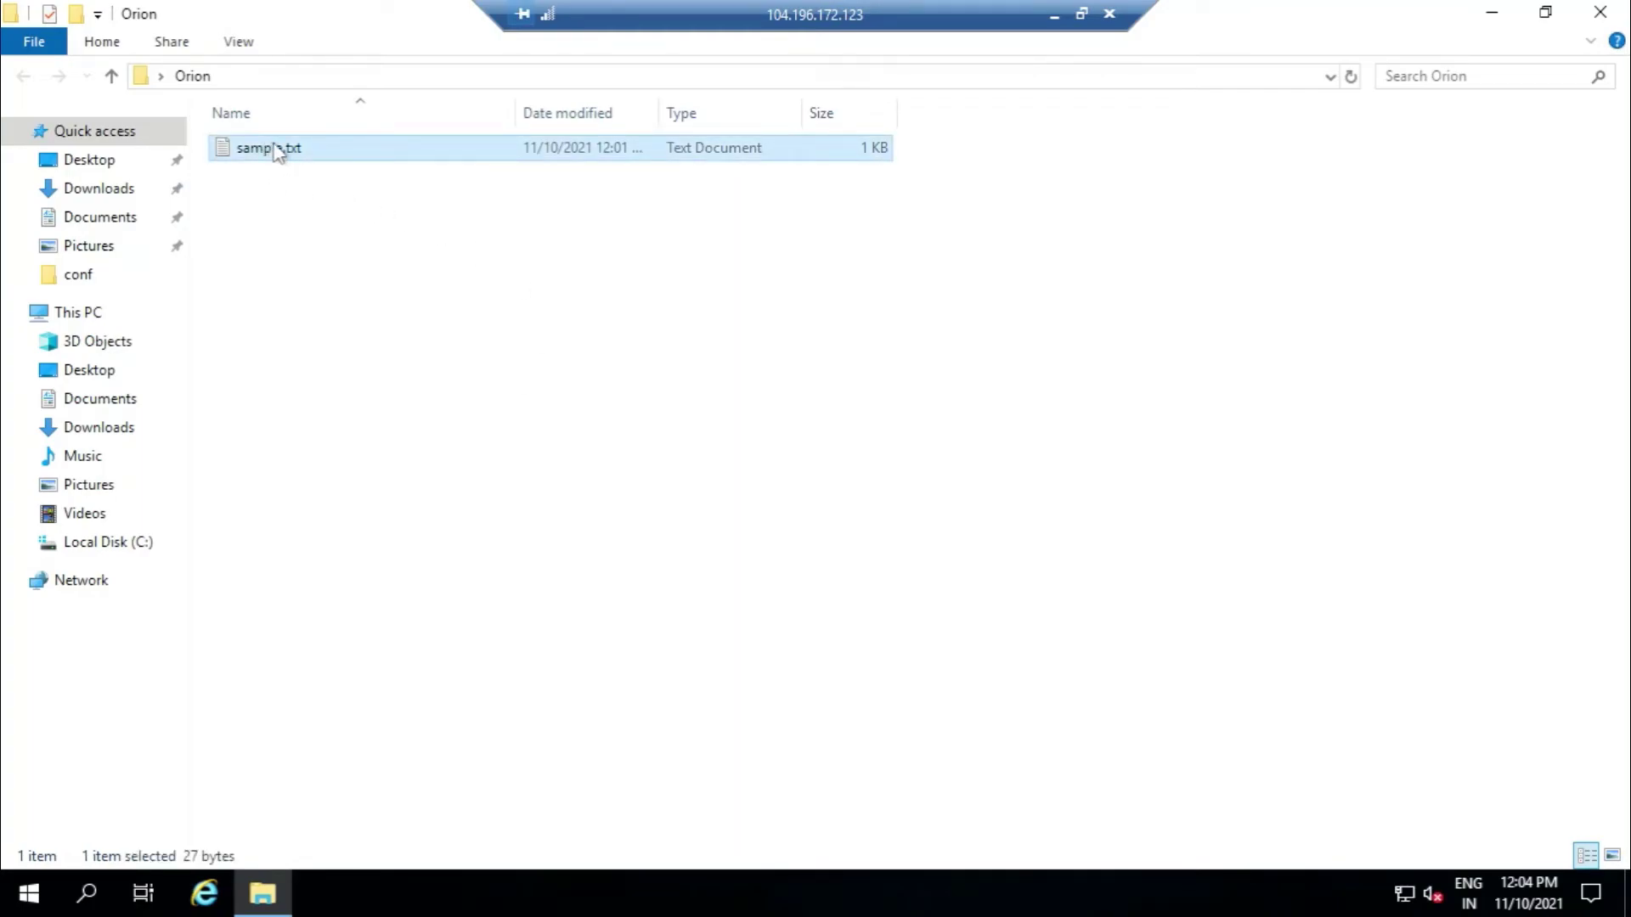
pyautogui.rightClick(274, 144)
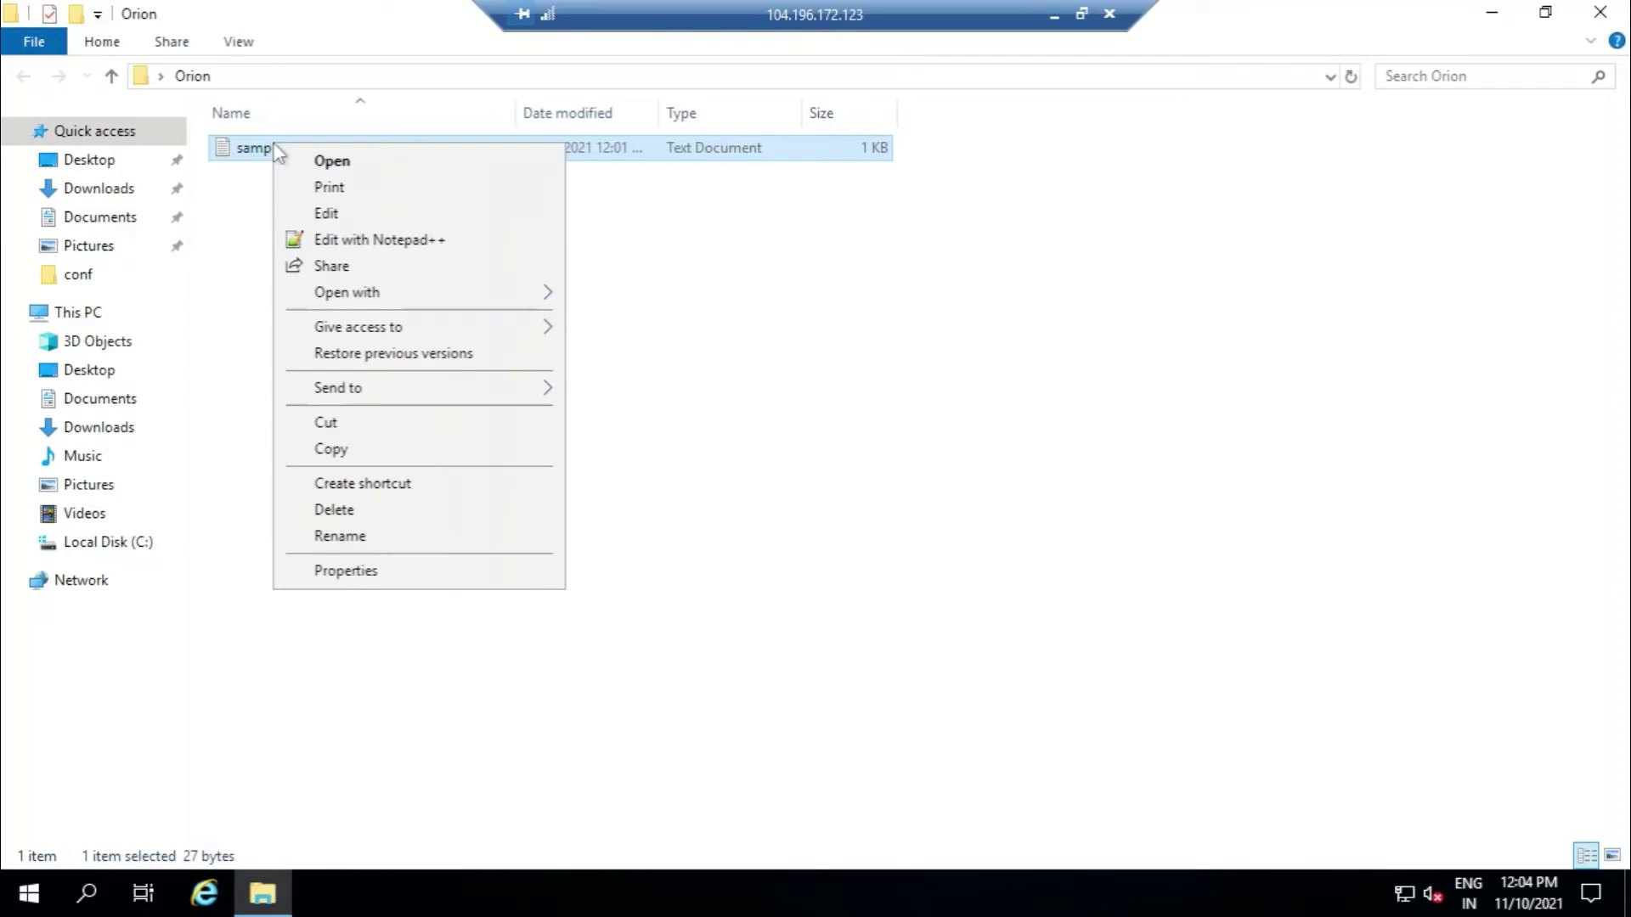
pyautogui.click(405, 574)
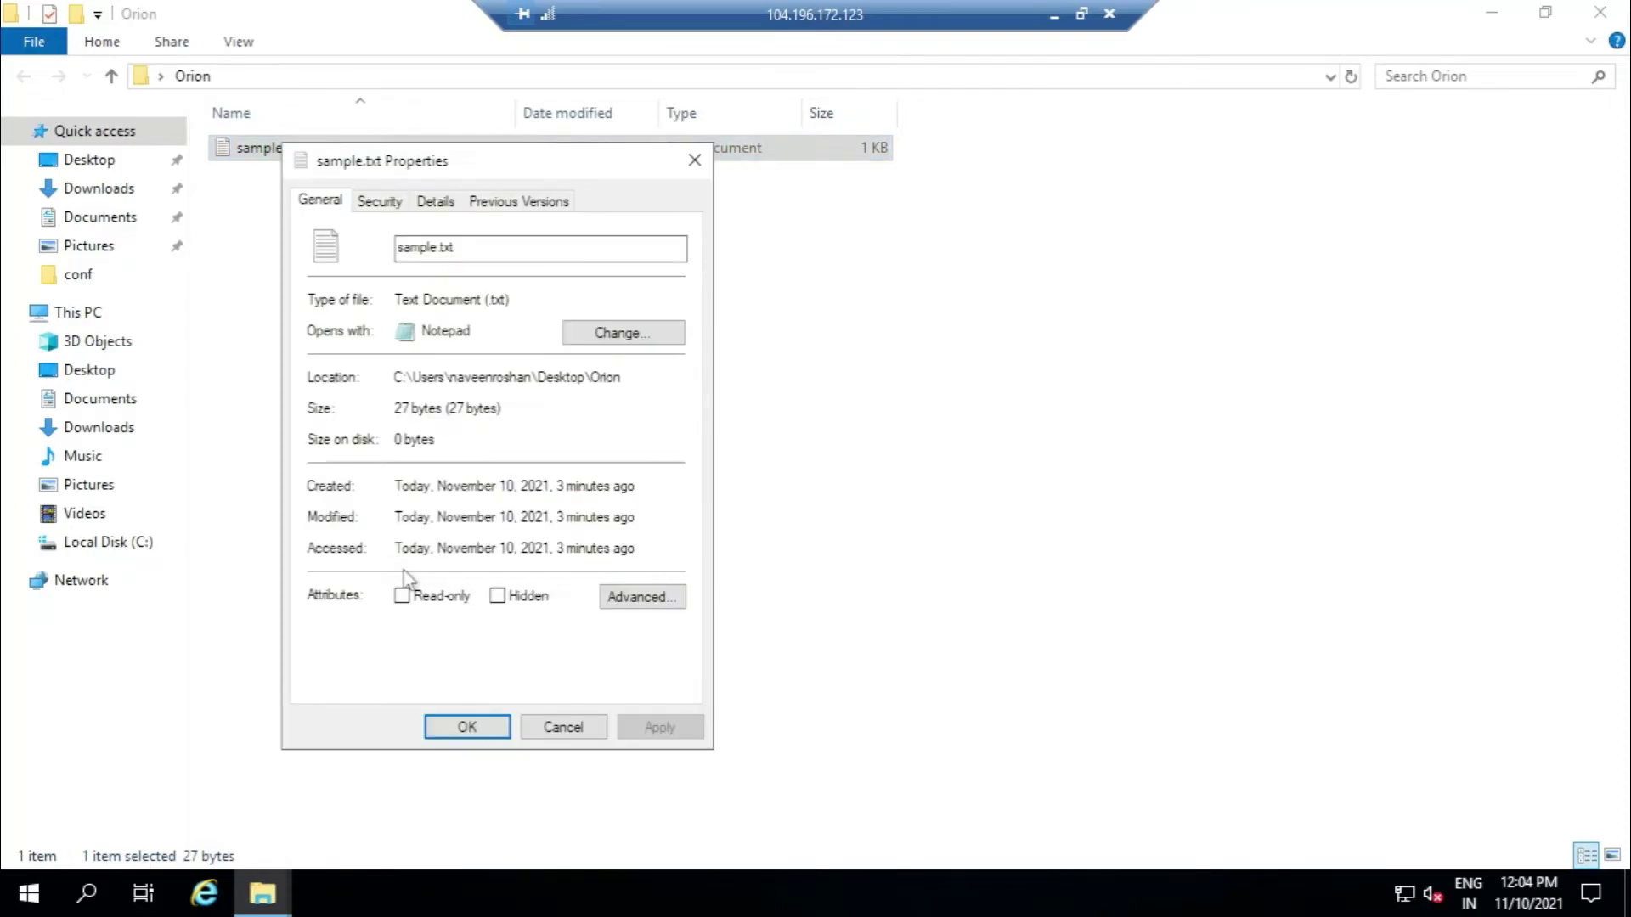
# Open sample.txt's advanced auditing settings with administrator rights and add a new auditing entry.
pyautogui.click(364, 204)
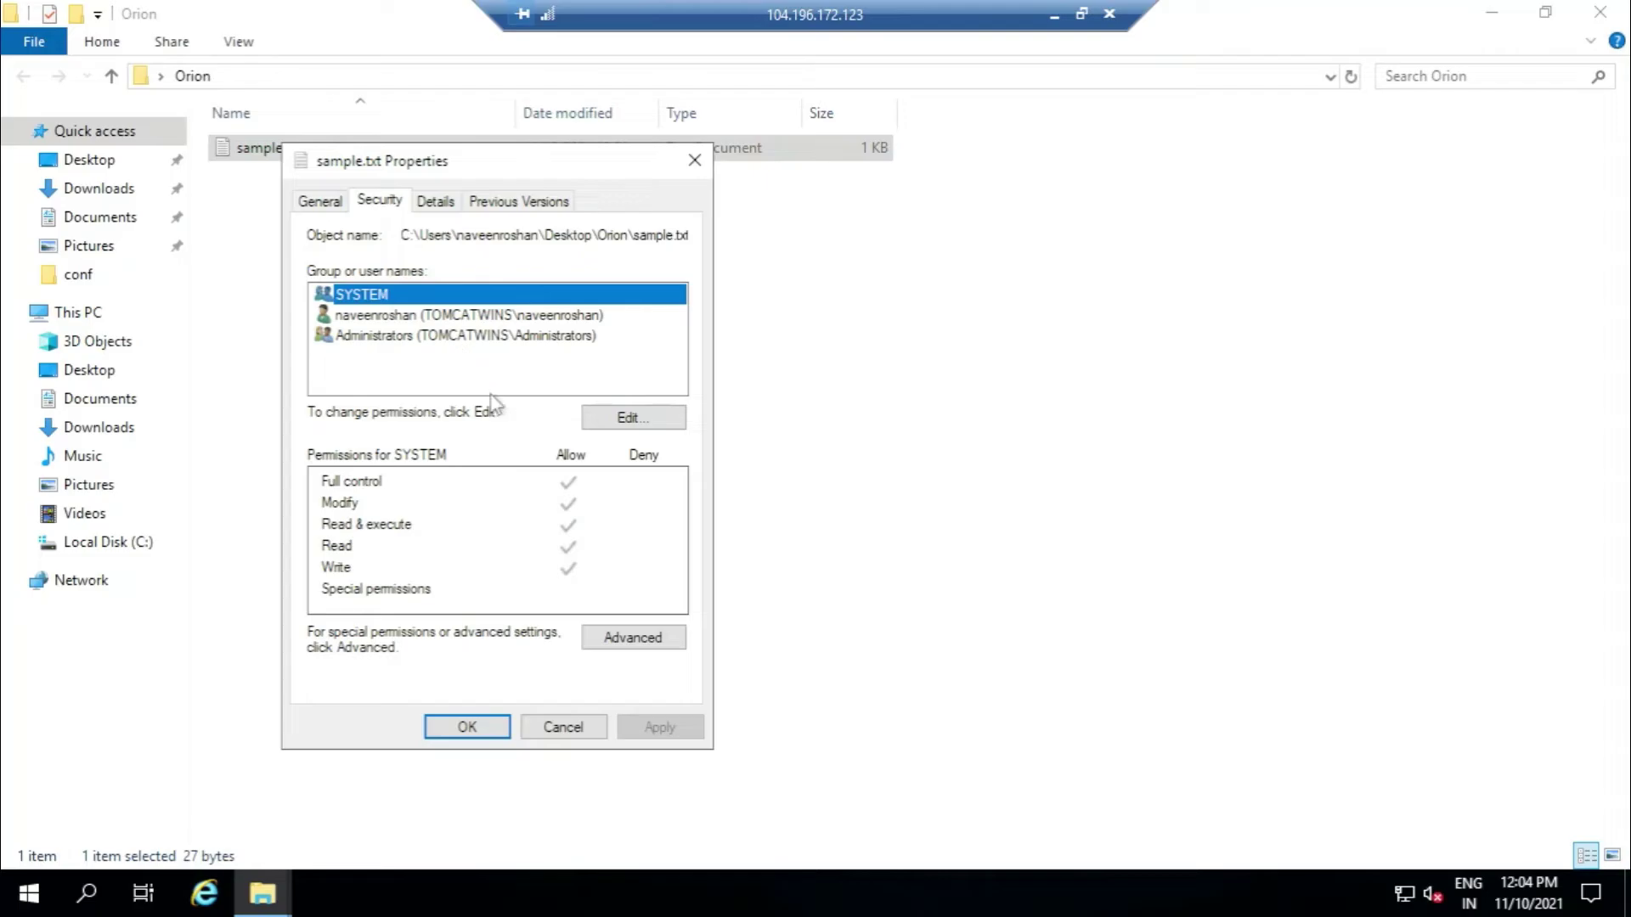
pyautogui.click(643, 638)
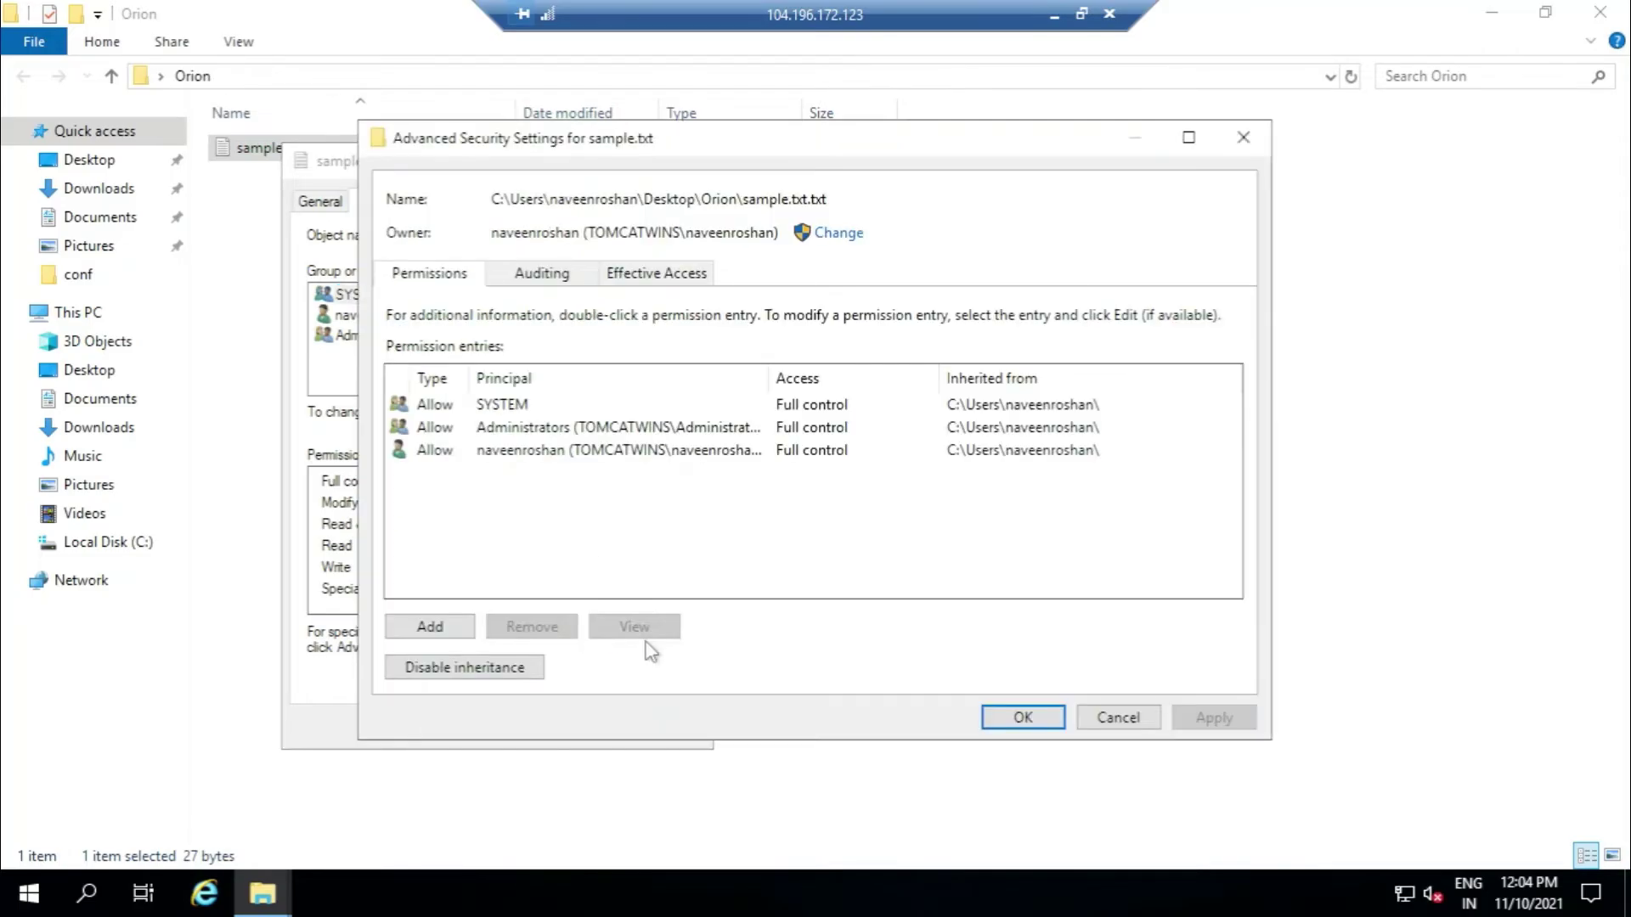
pyautogui.click(542, 273)
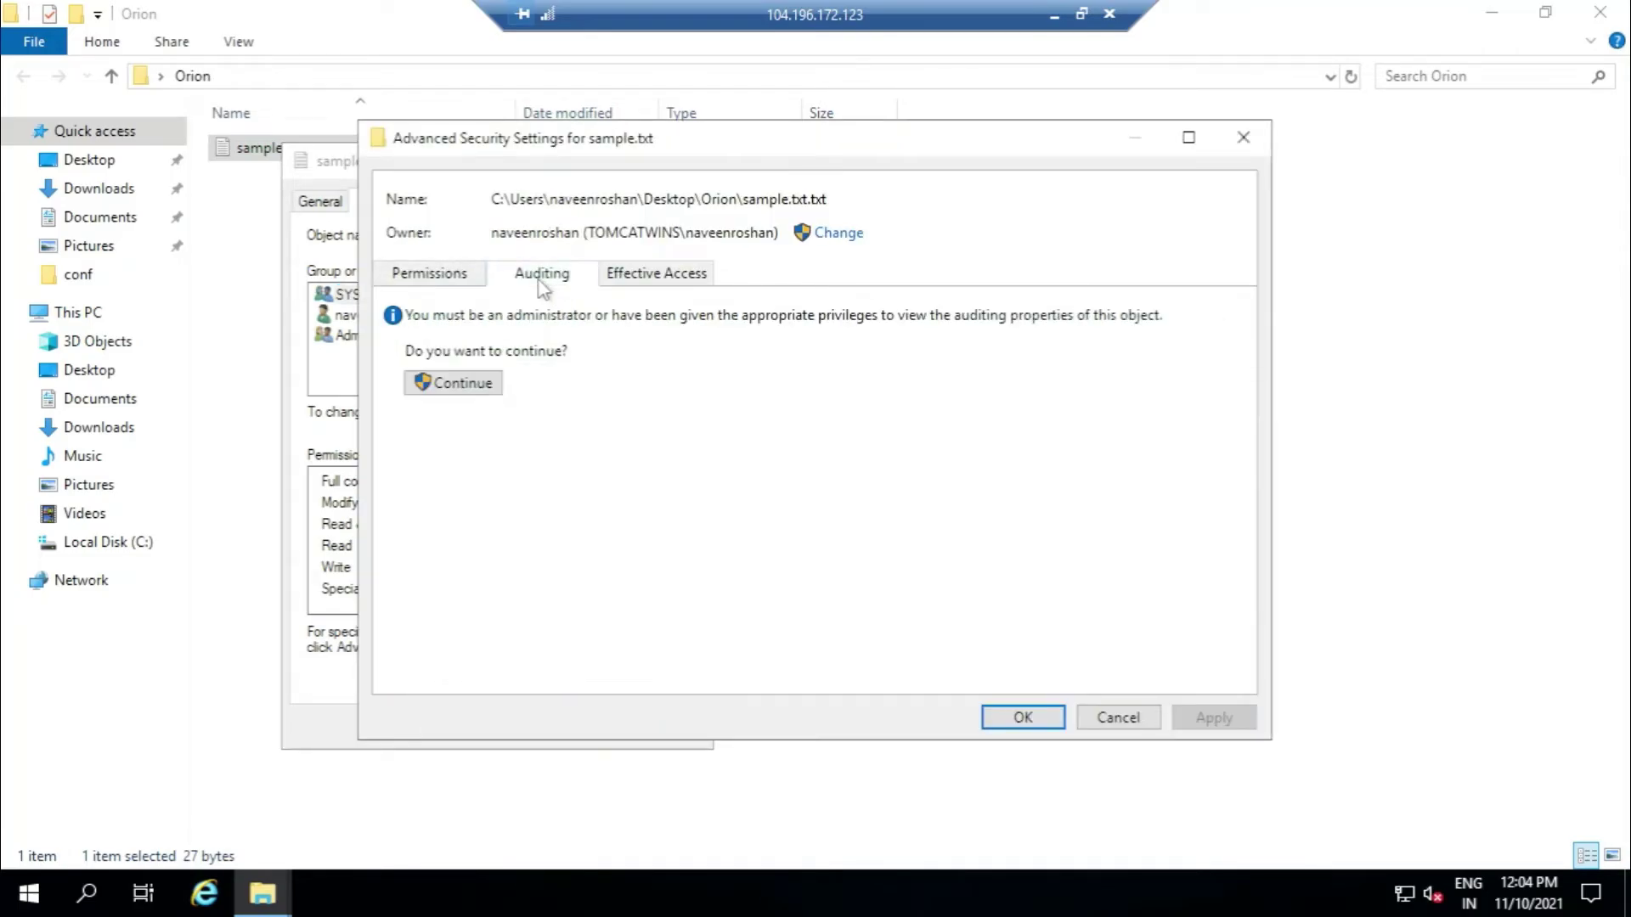
pyautogui.click(461, 387)
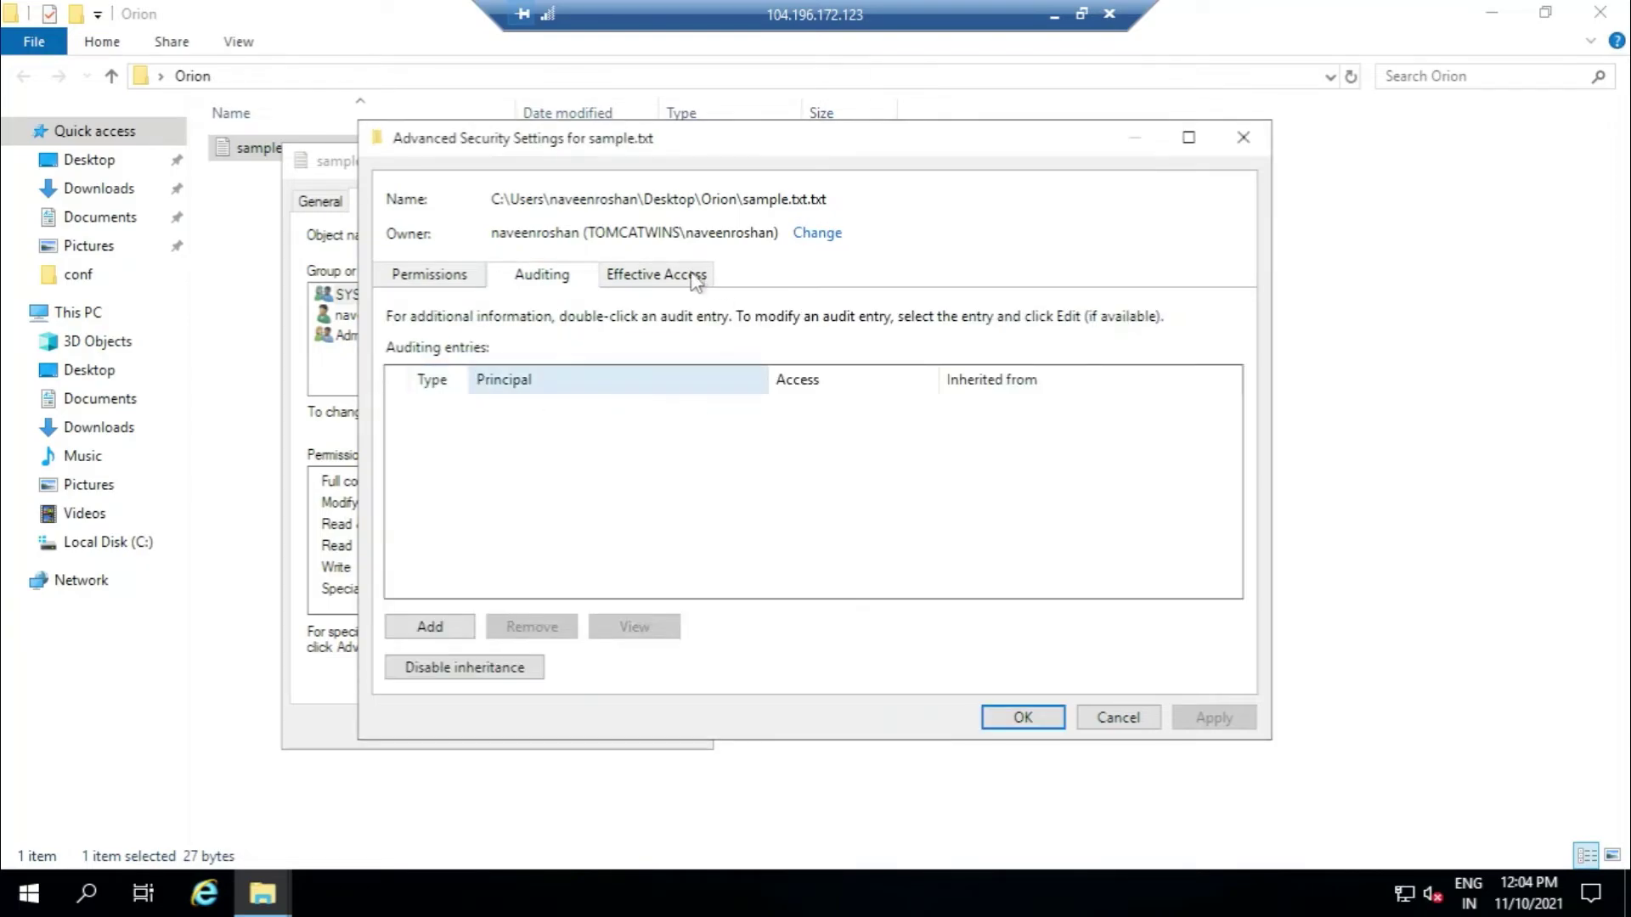
pyautogui.click(442, 626)
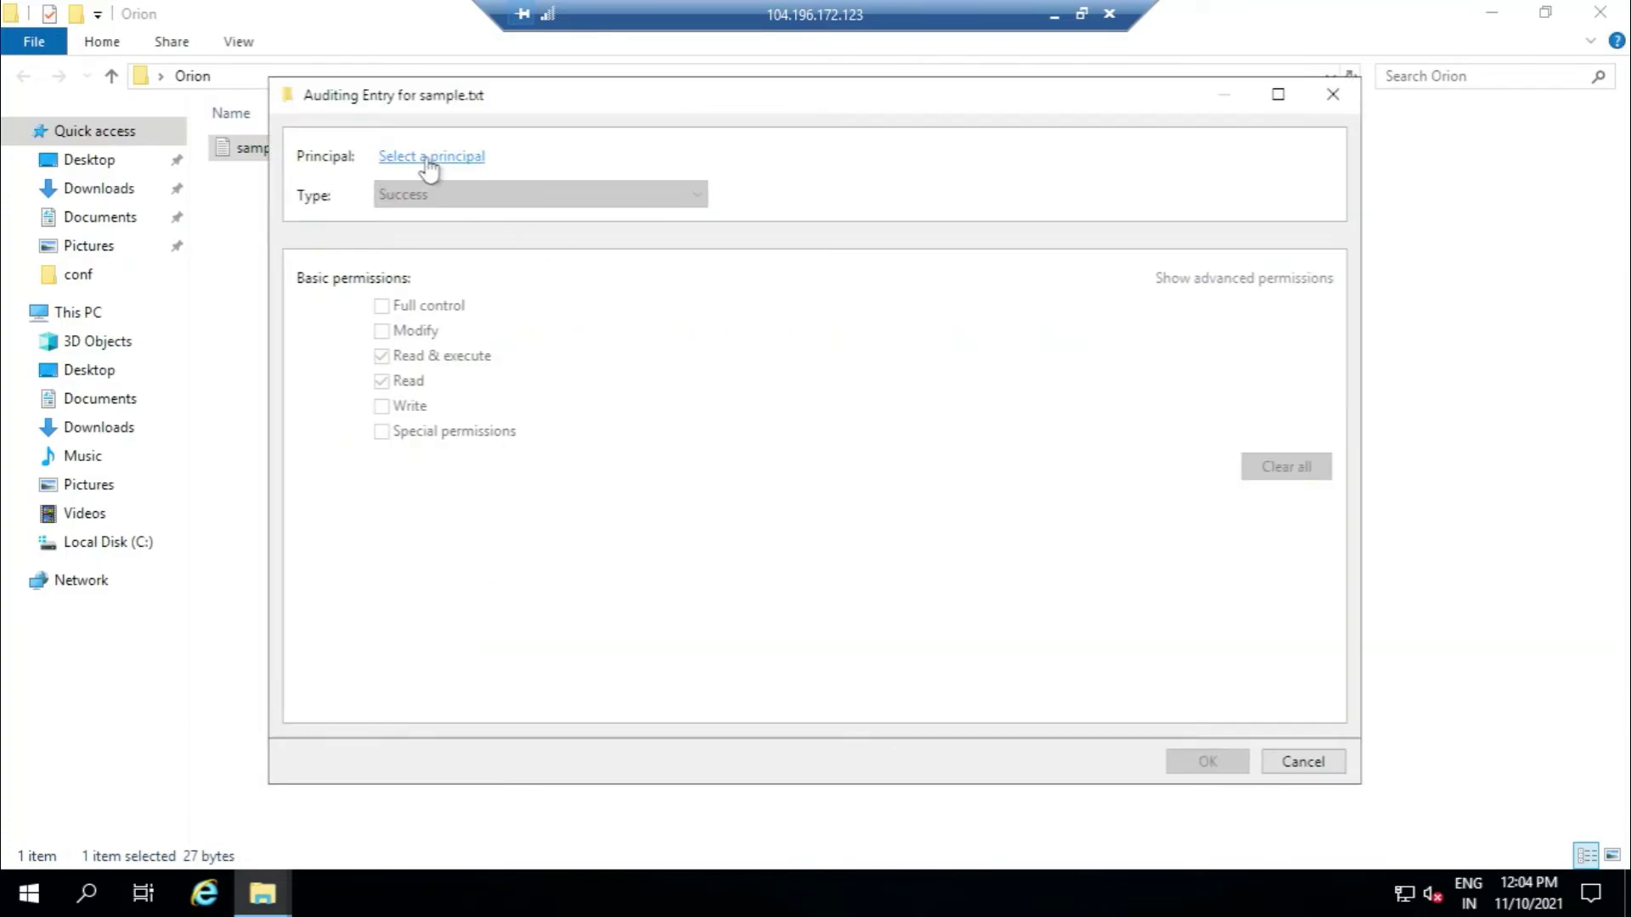
# Set the auditing entry's principal to Everyone.
pyautogui.click(429, 169)
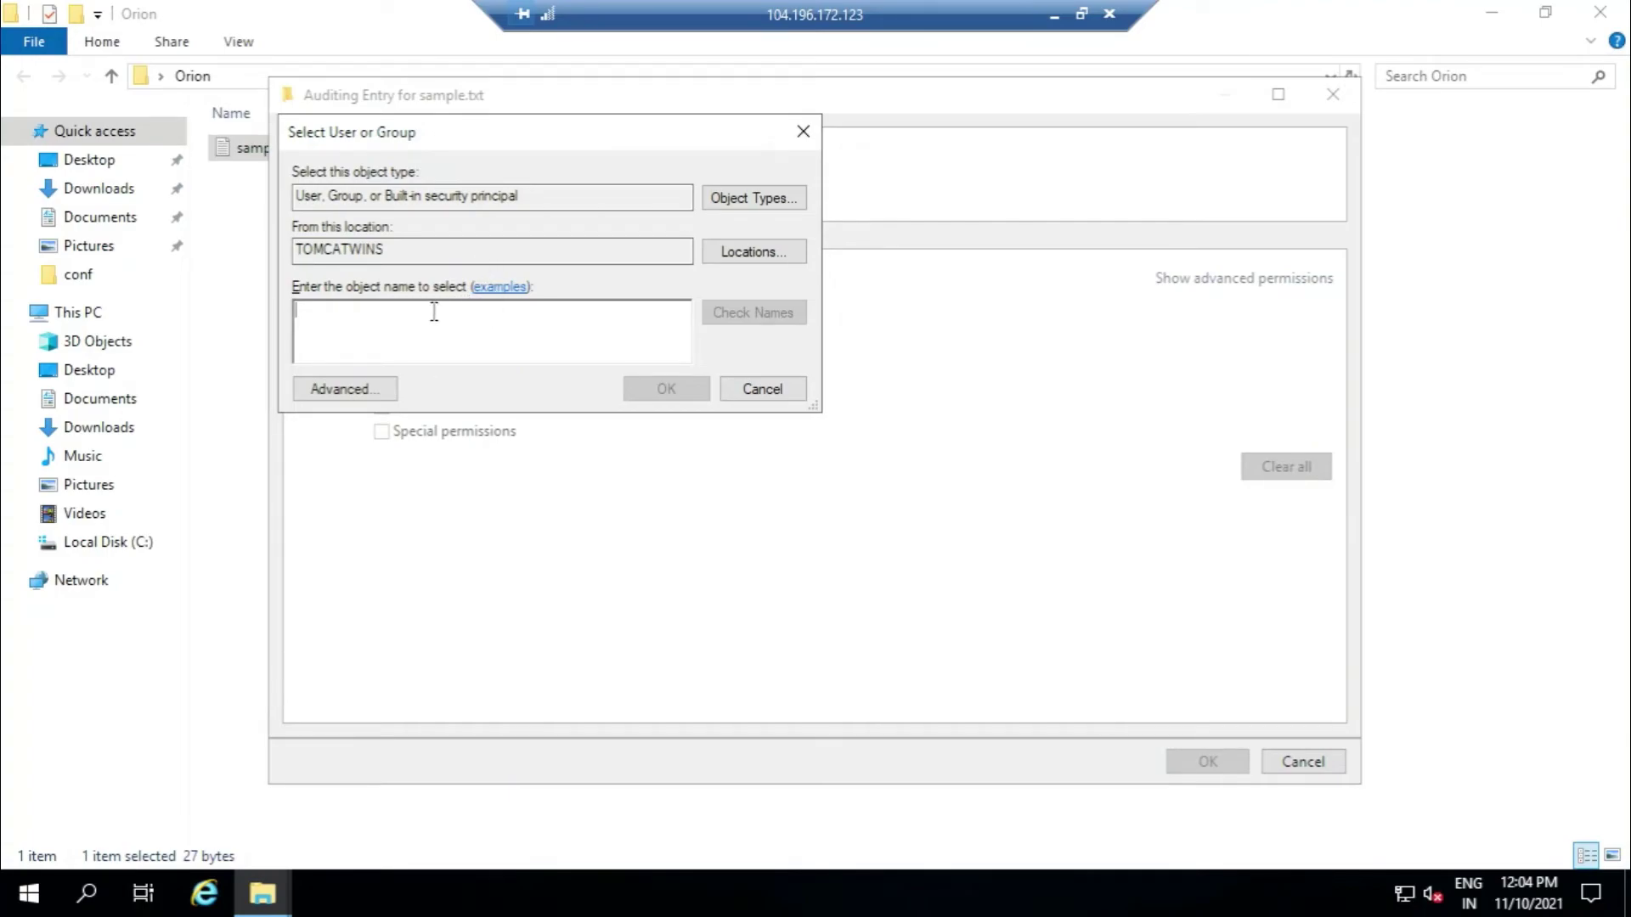
pyautogui.write('Everyone')
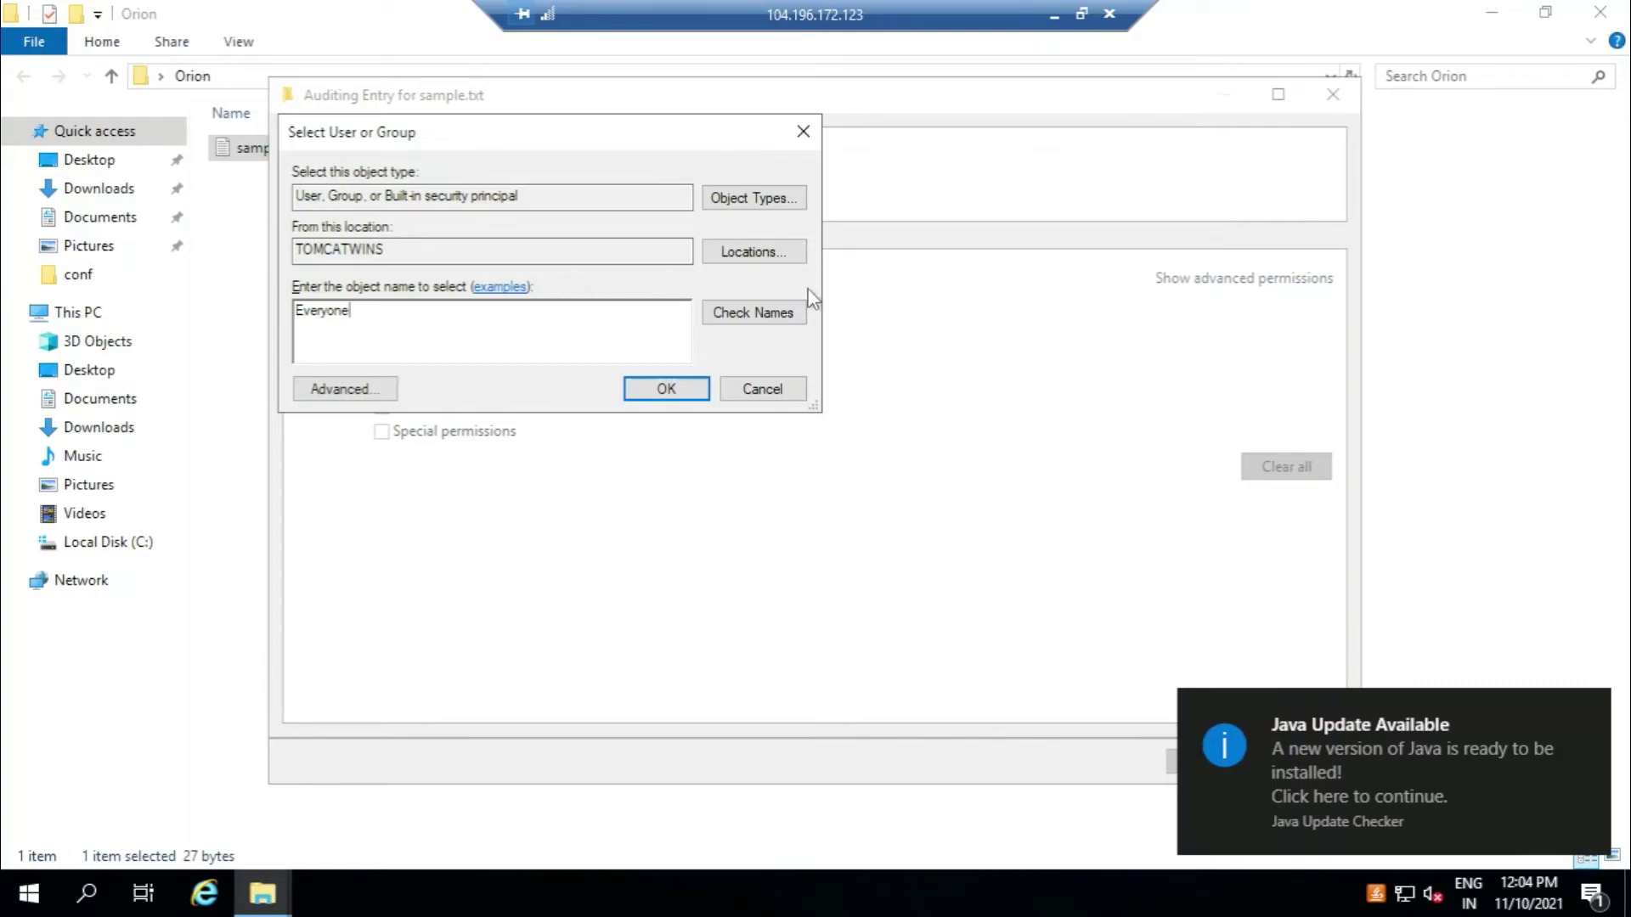
pyautogui.click(757, 317)
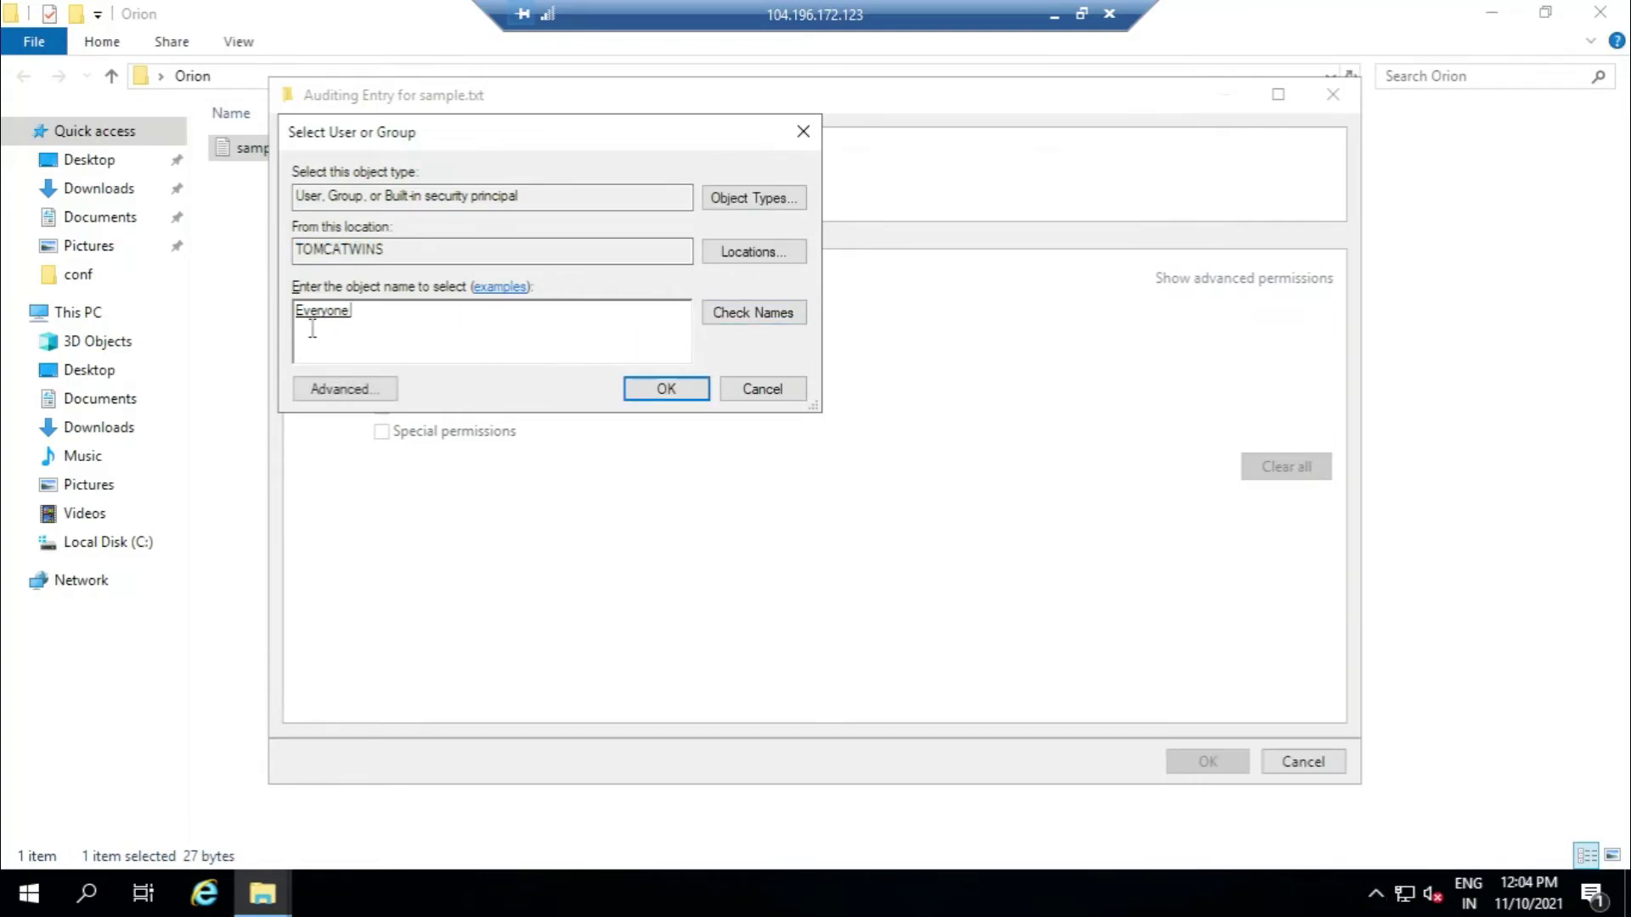
pyautogui.click(671, 386)
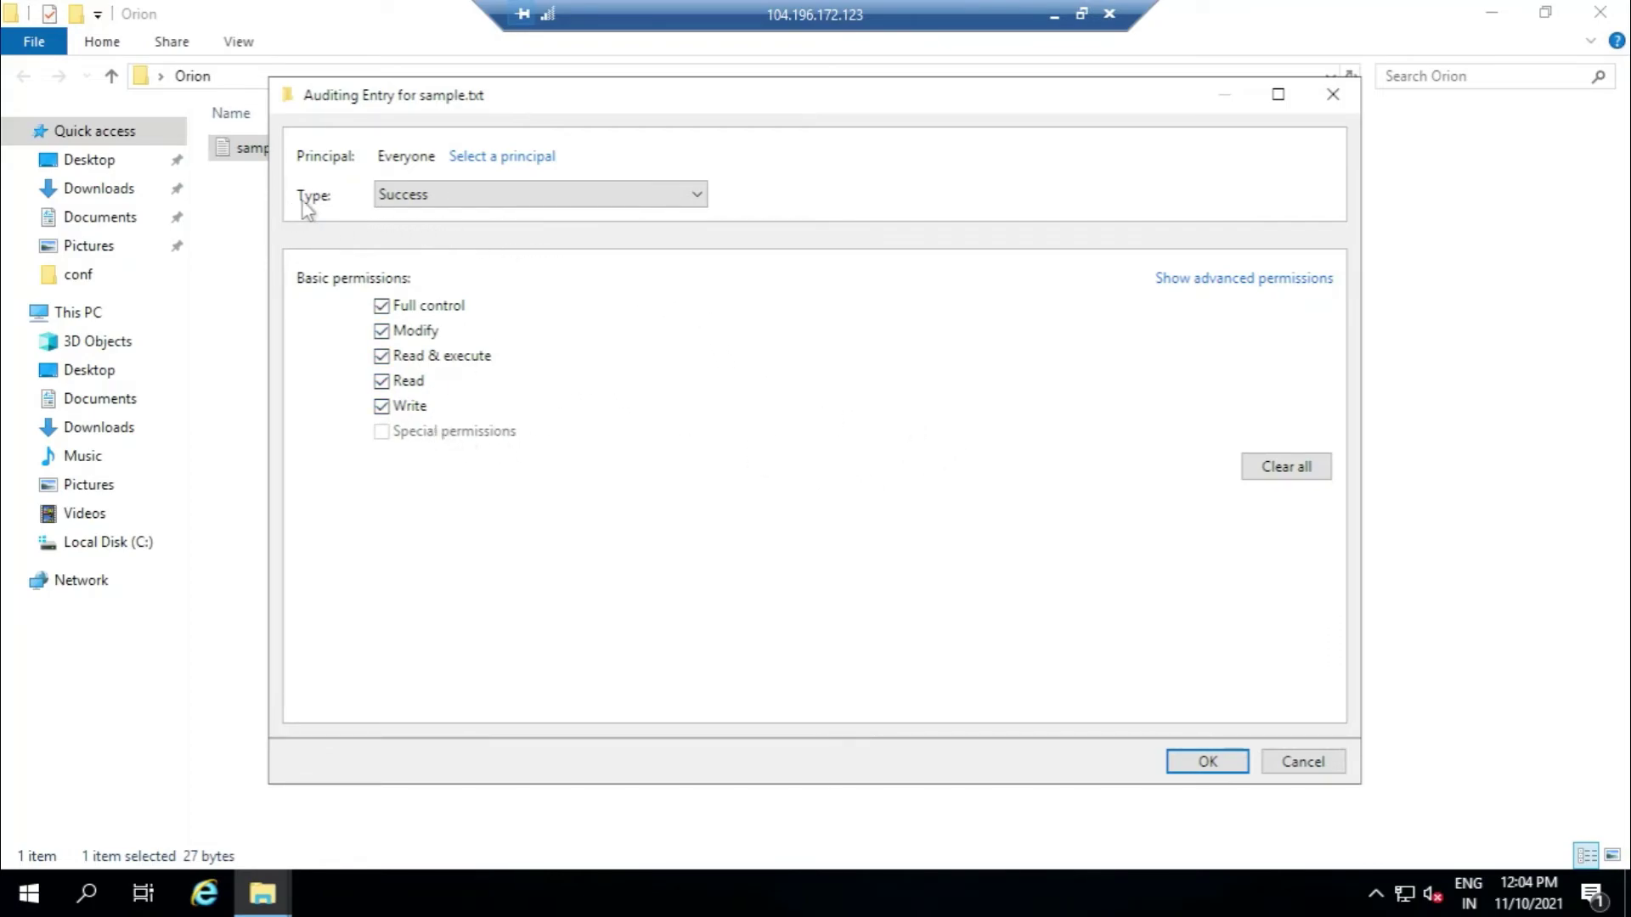
# Change the audit type to All, then save the entry and close all properties dialogs.
pyautogui.click(557, 201)
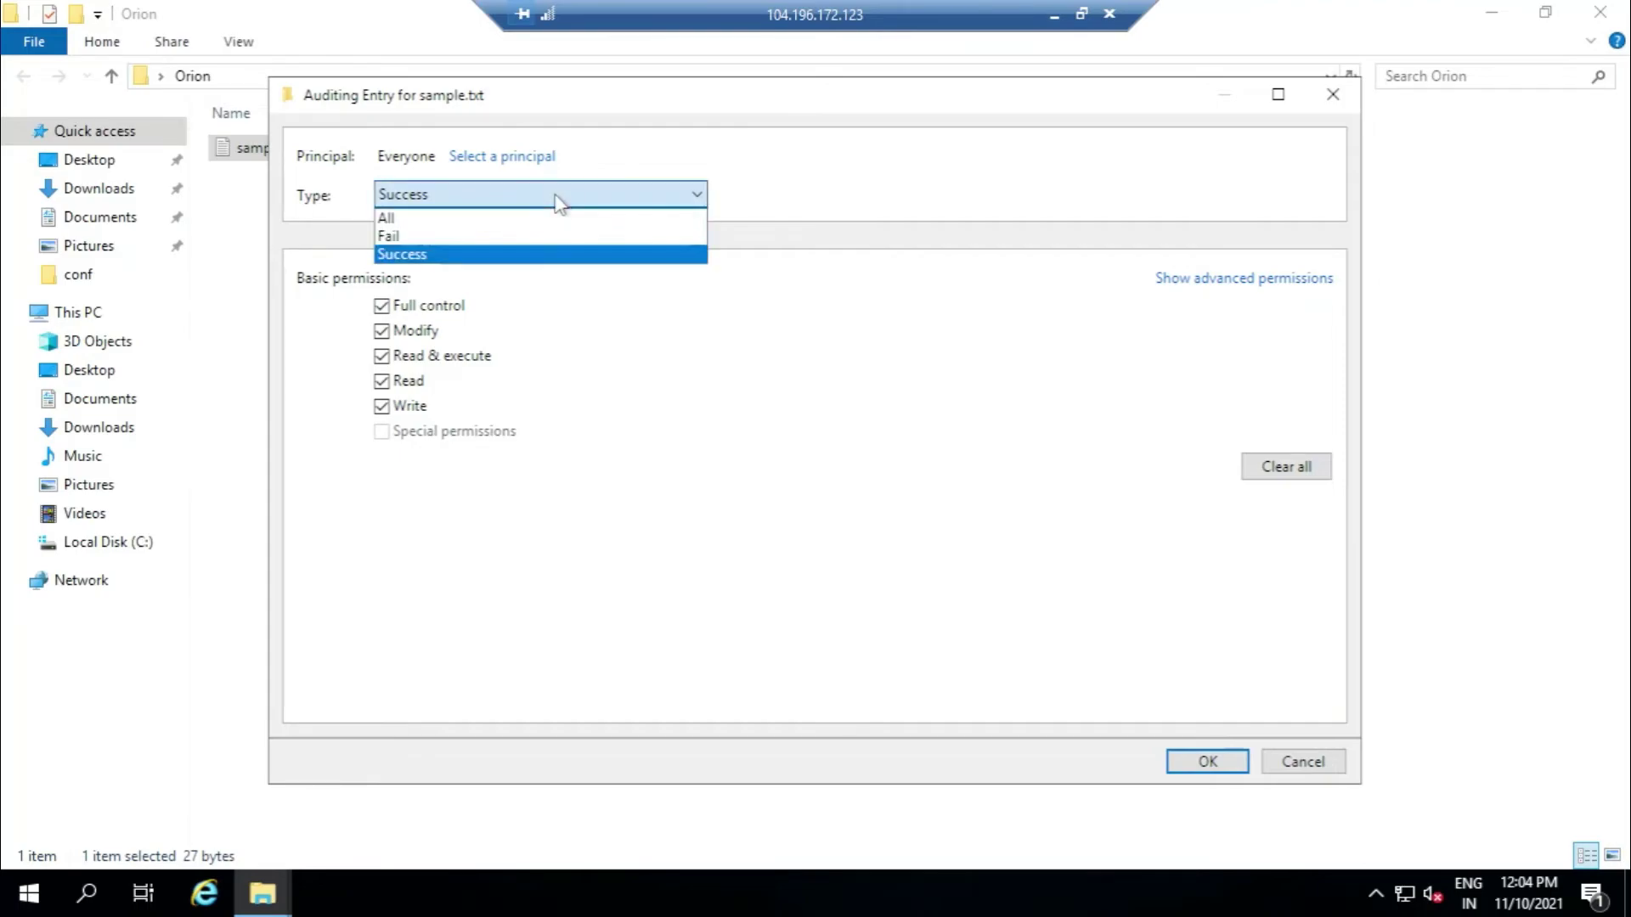
pyautogui.click(440, 220)
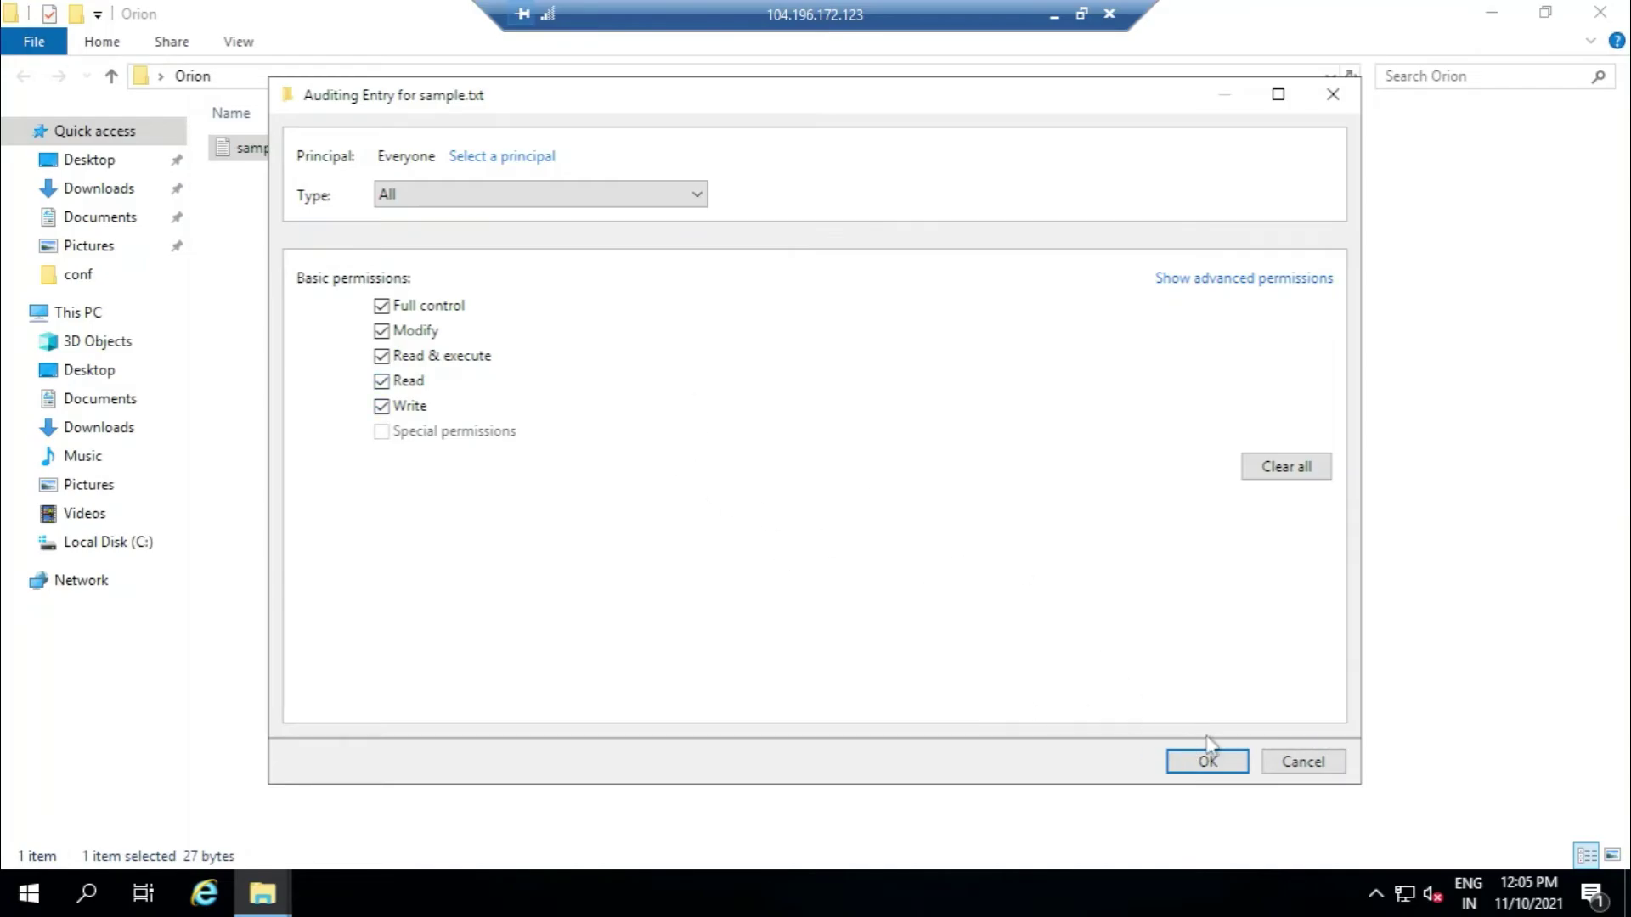
pyautogui.click(1207, 762)
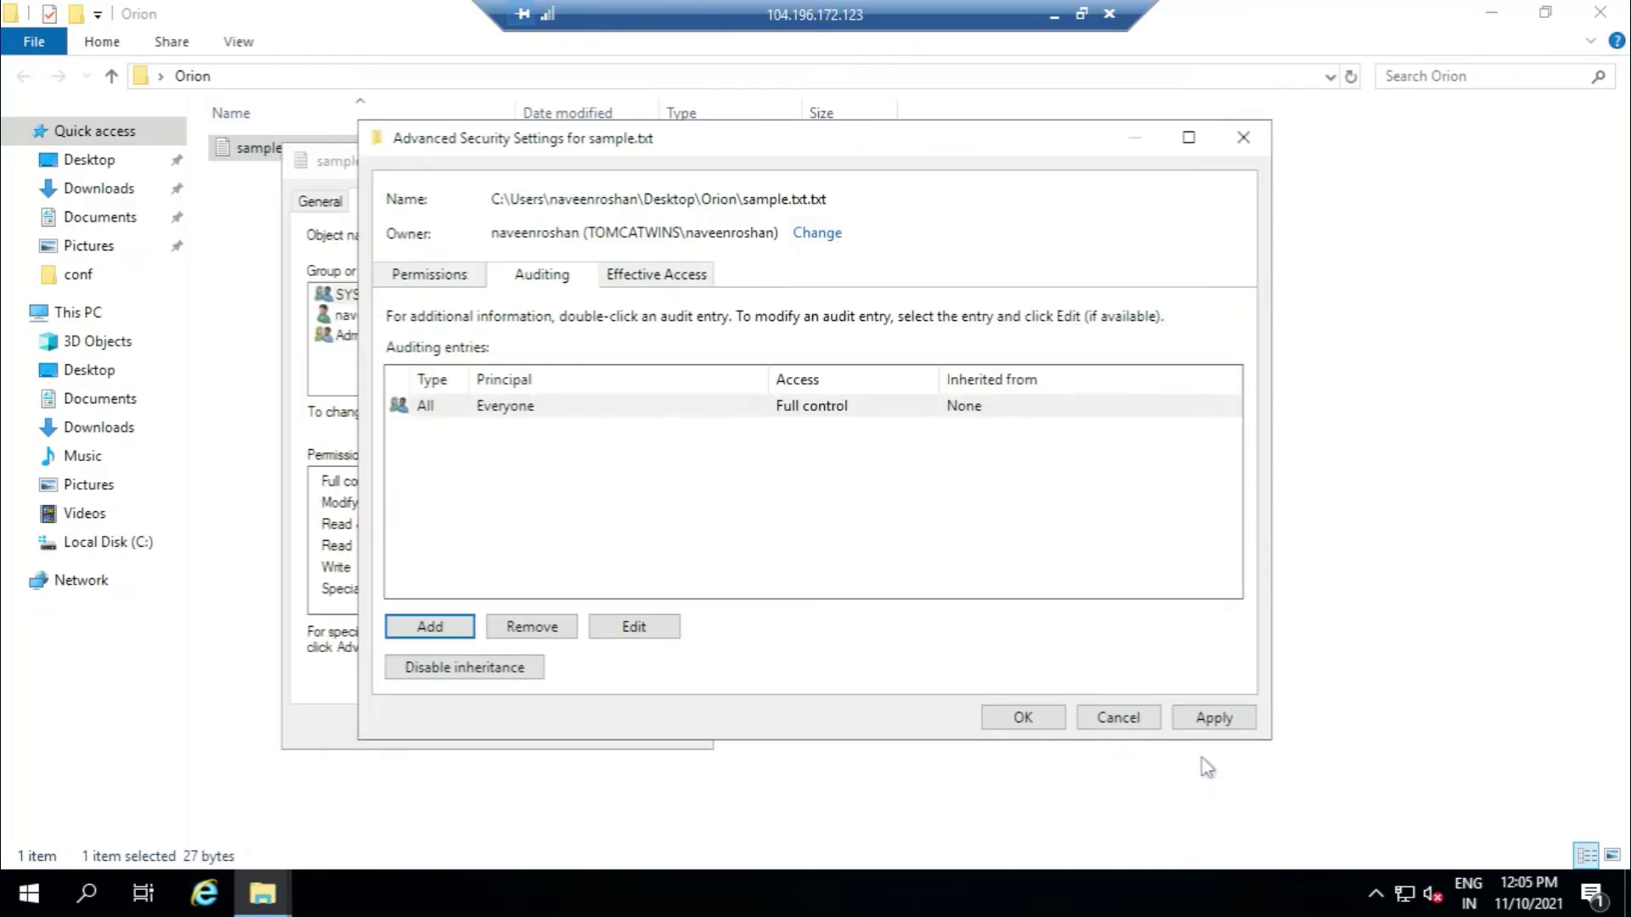
pyautogui.click(1223, 717)
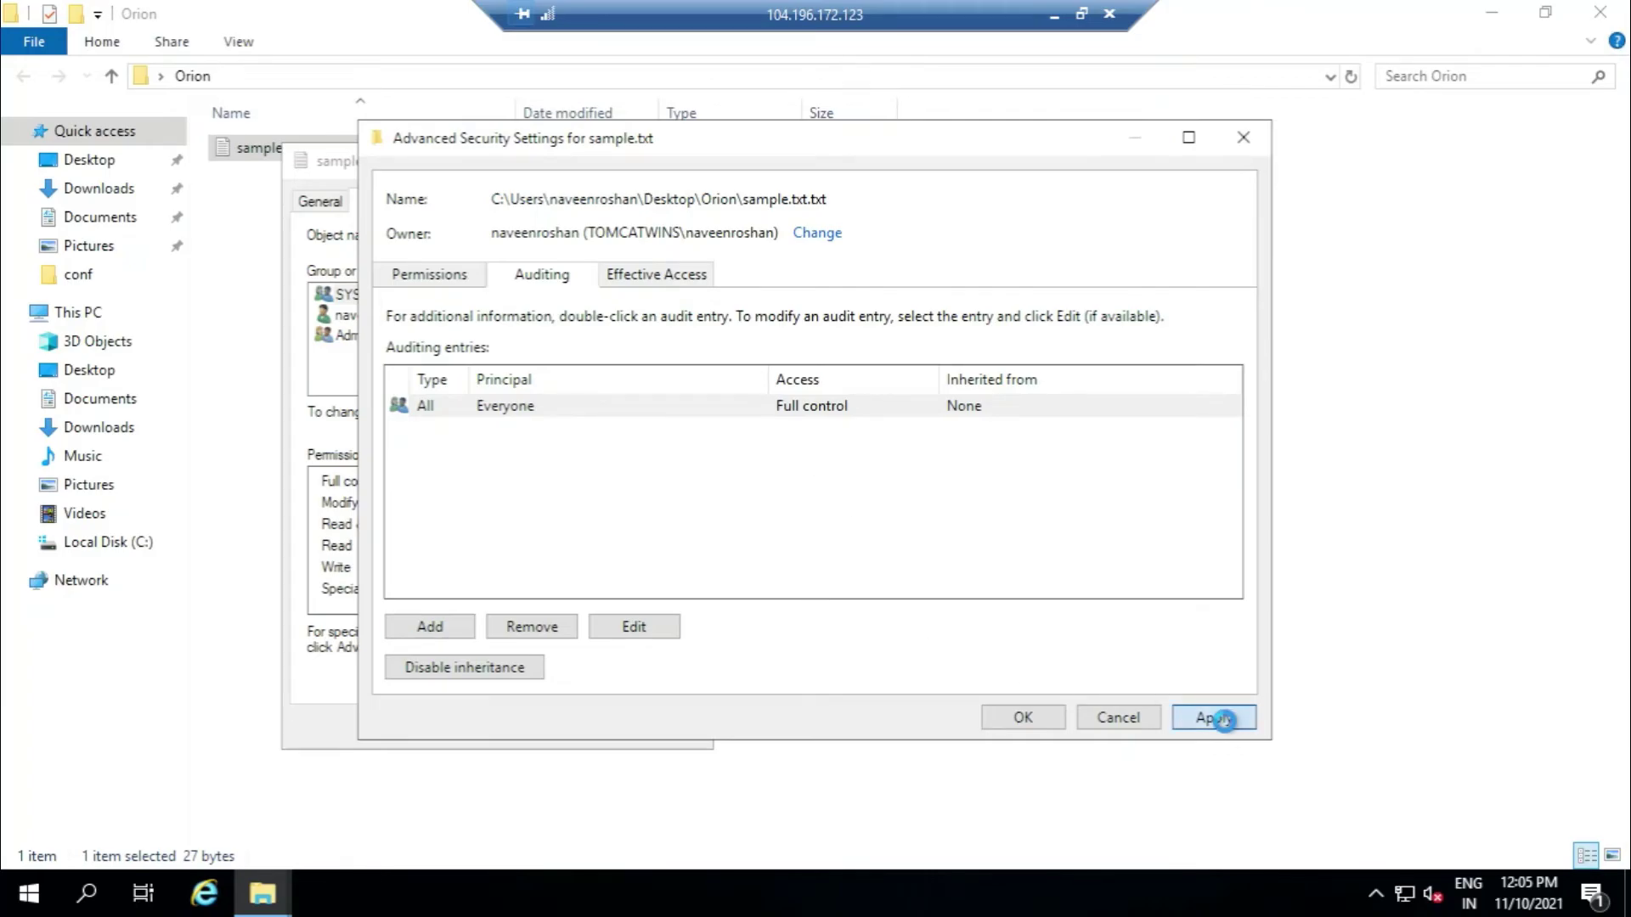
pyautogui.click(1026, 718)
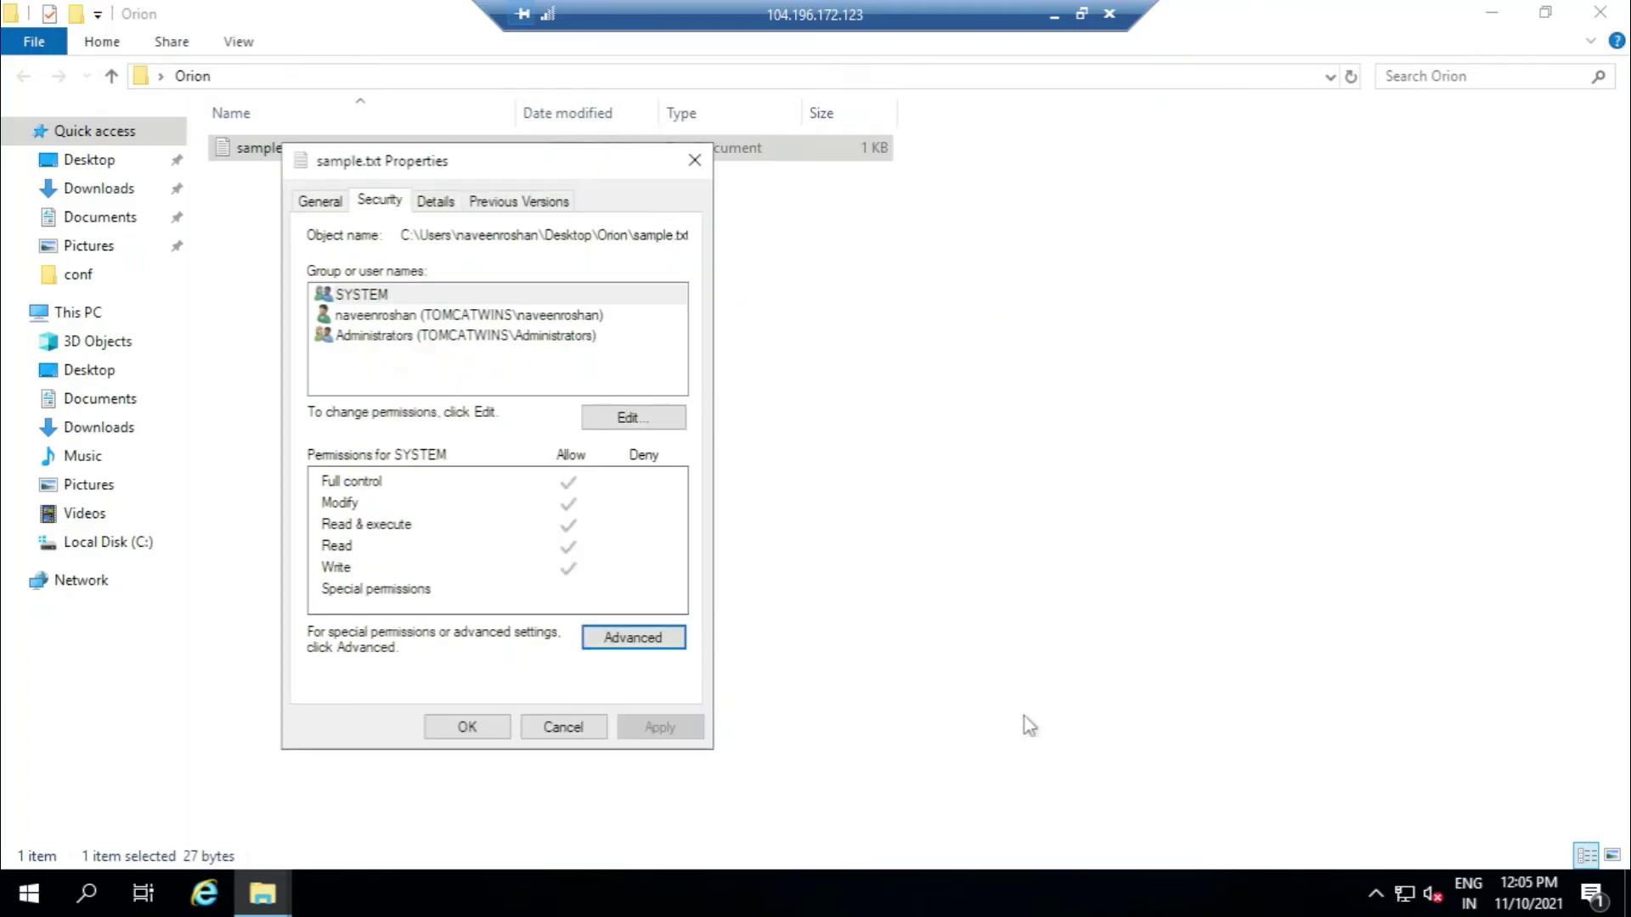
pyautogui.click(440, 729)
# Append 'it it's me' to sample.txt in Notepad, then save and close it.
pyautogui.doubleClick(291, 158)
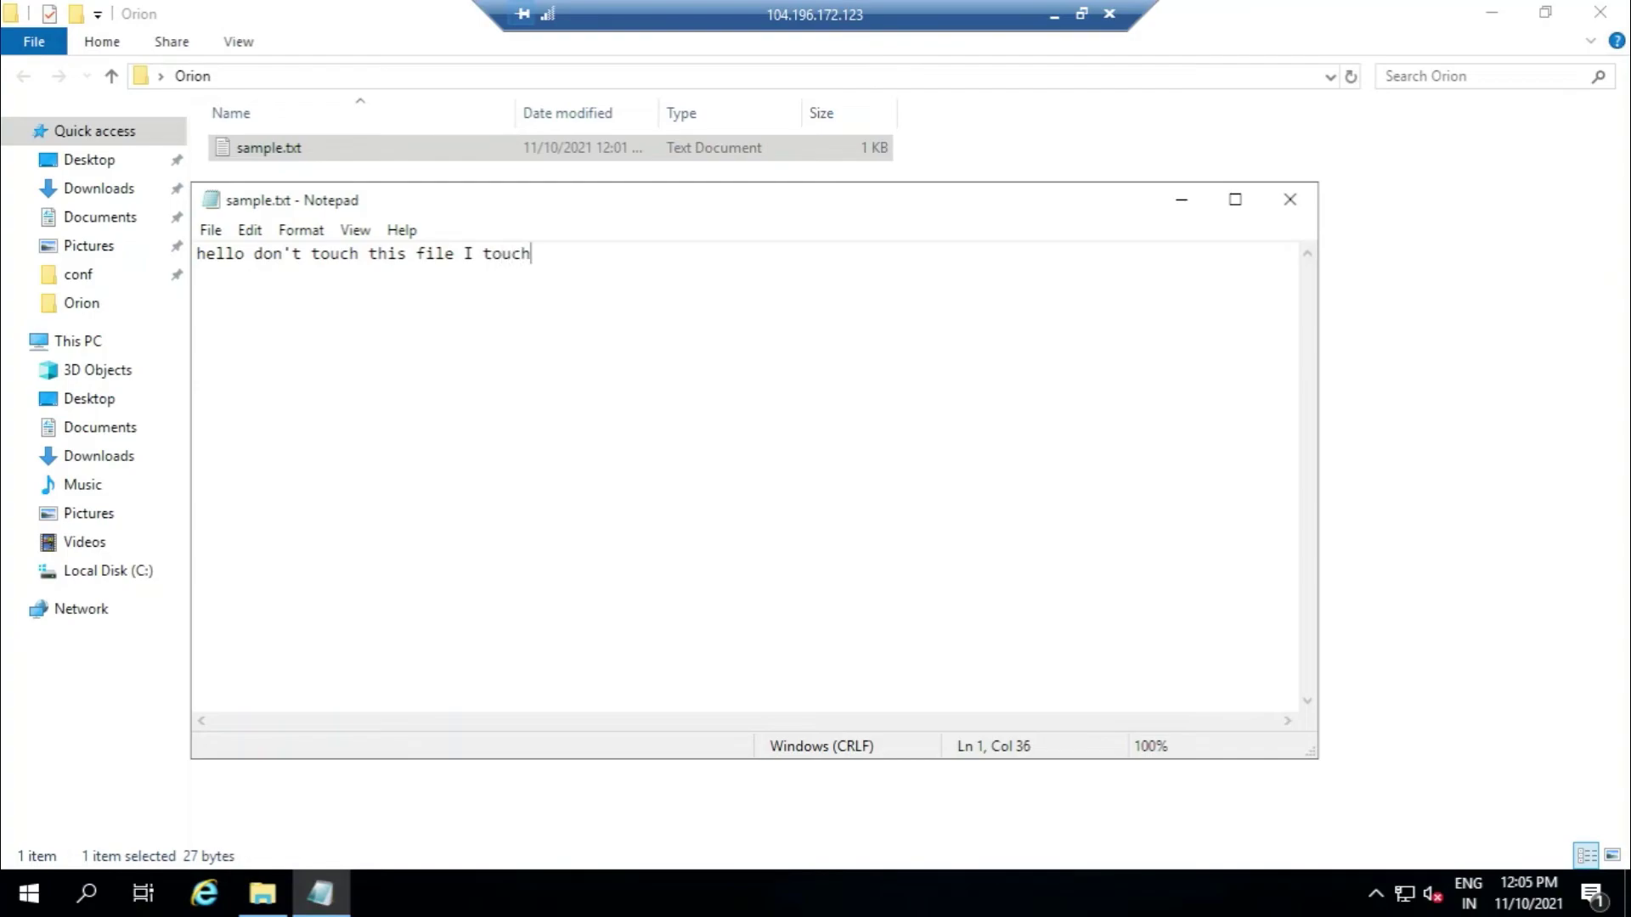
pyautogui.write("it it's me")
pyautogui.click(1290, 206)
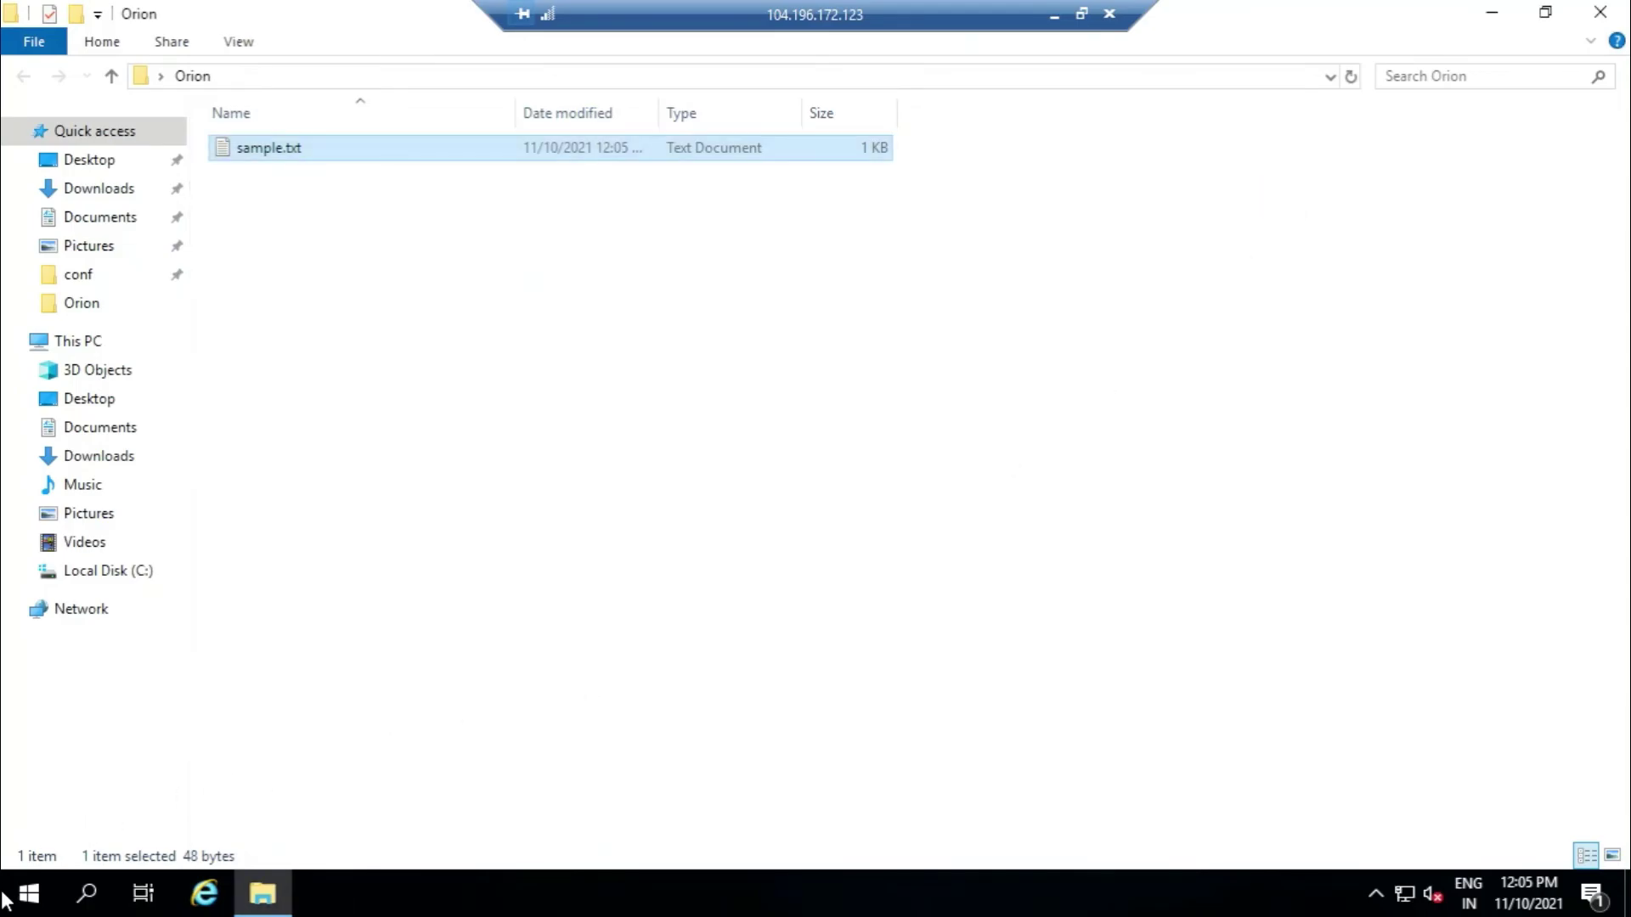
# Launch Event Viewer through a Start menu search for 'view event logs'.
pyautogui.click(29, 892)
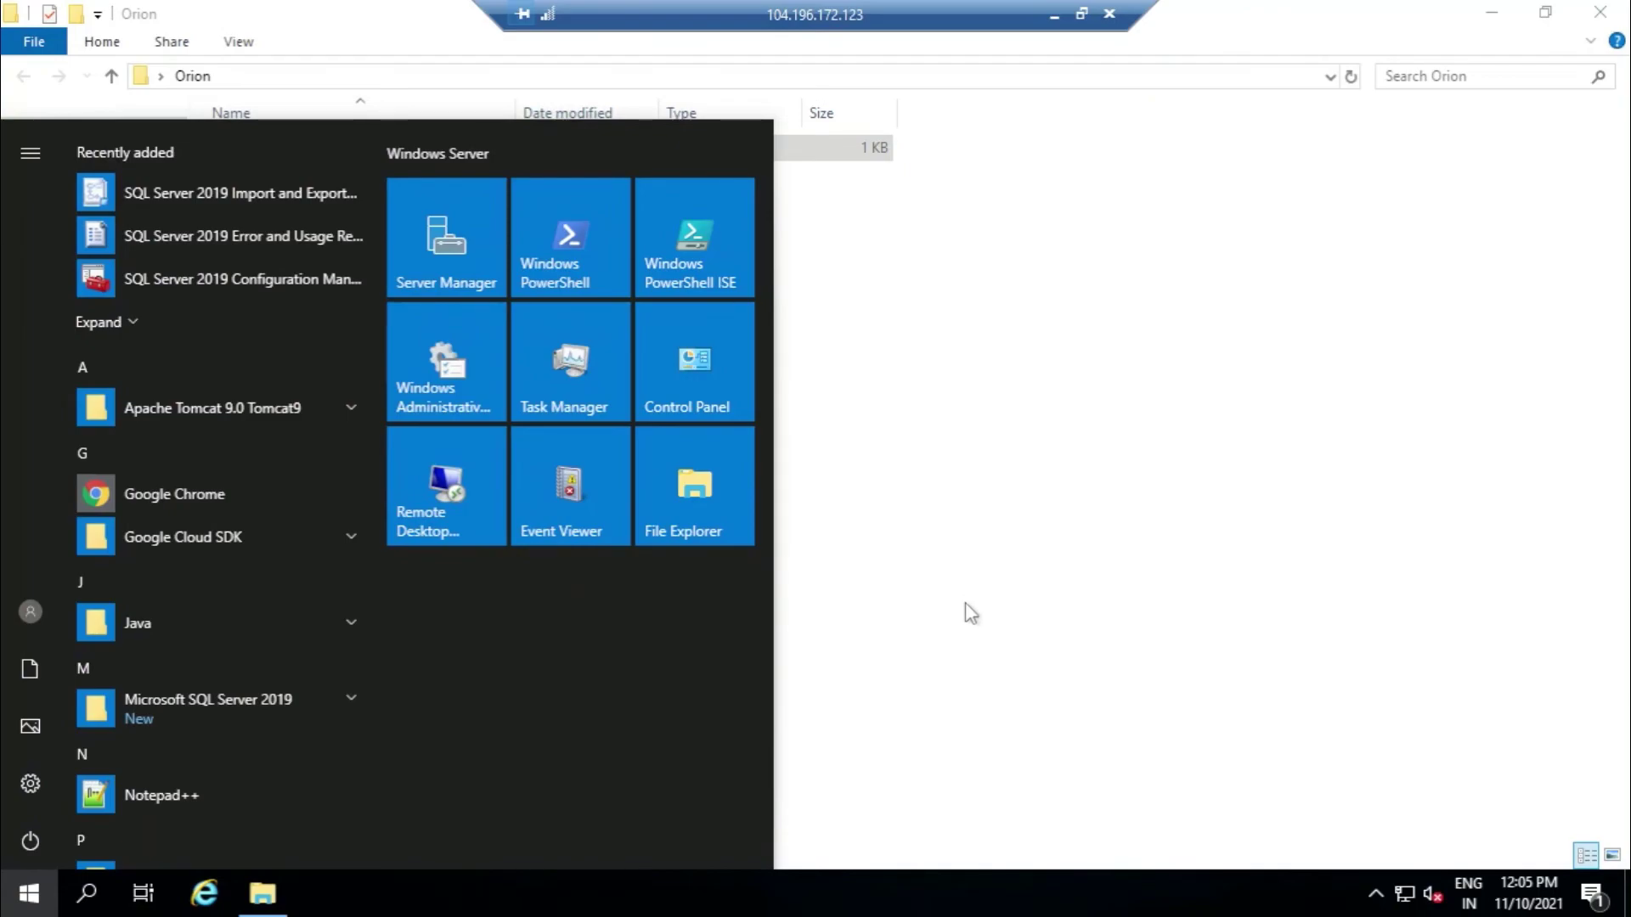
pyautogui.write('v')
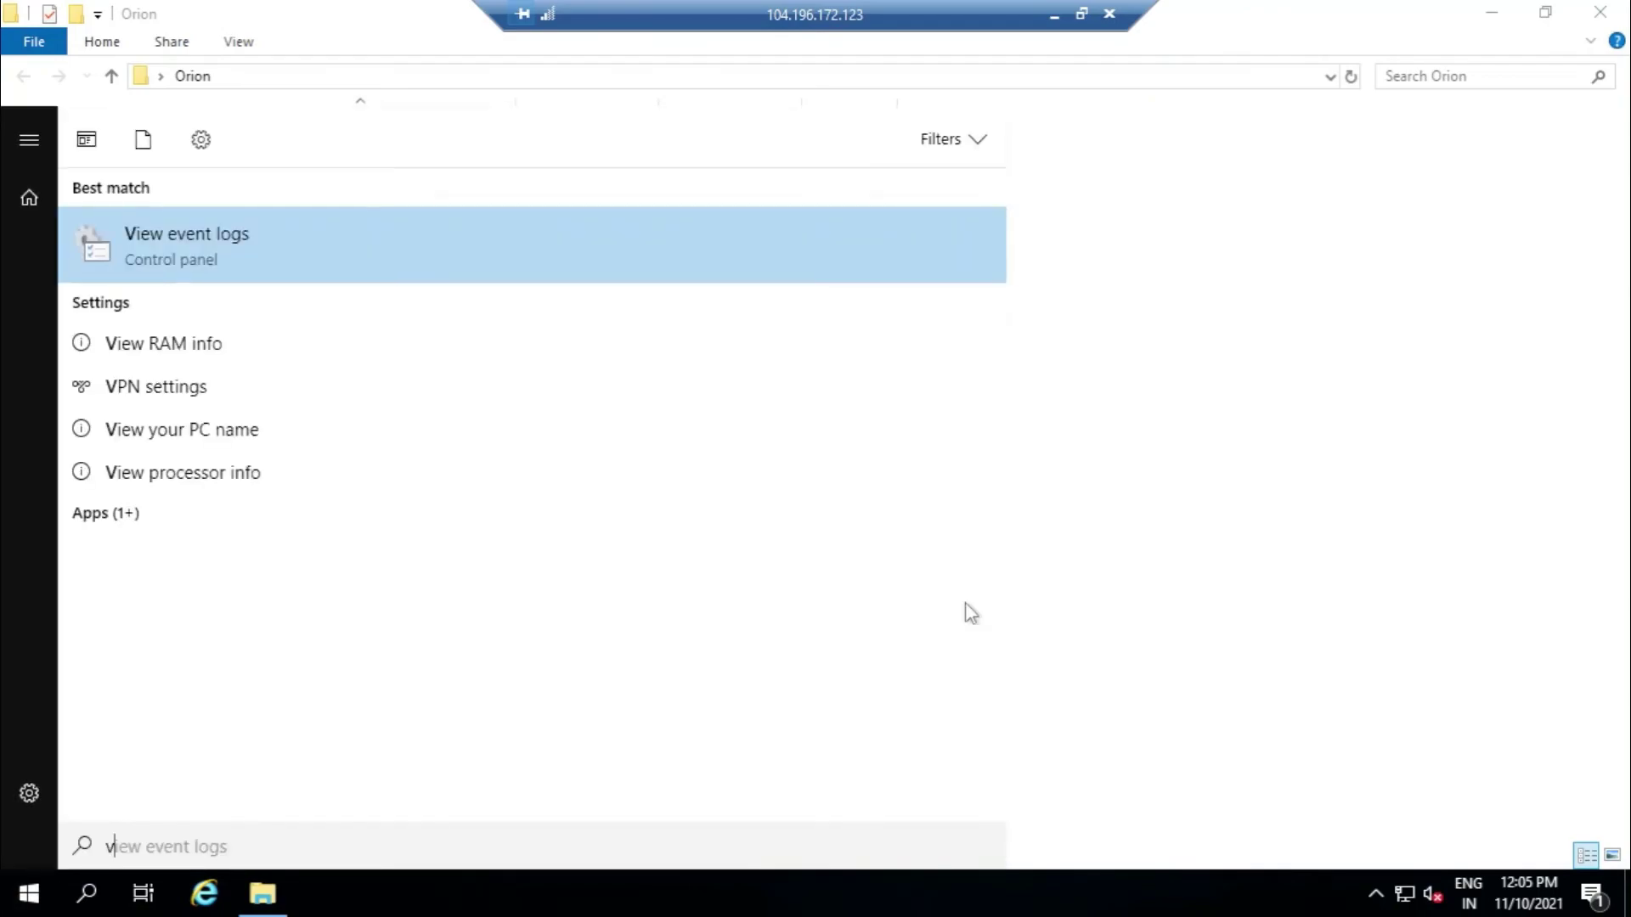
pyautogui.click(281, 246)
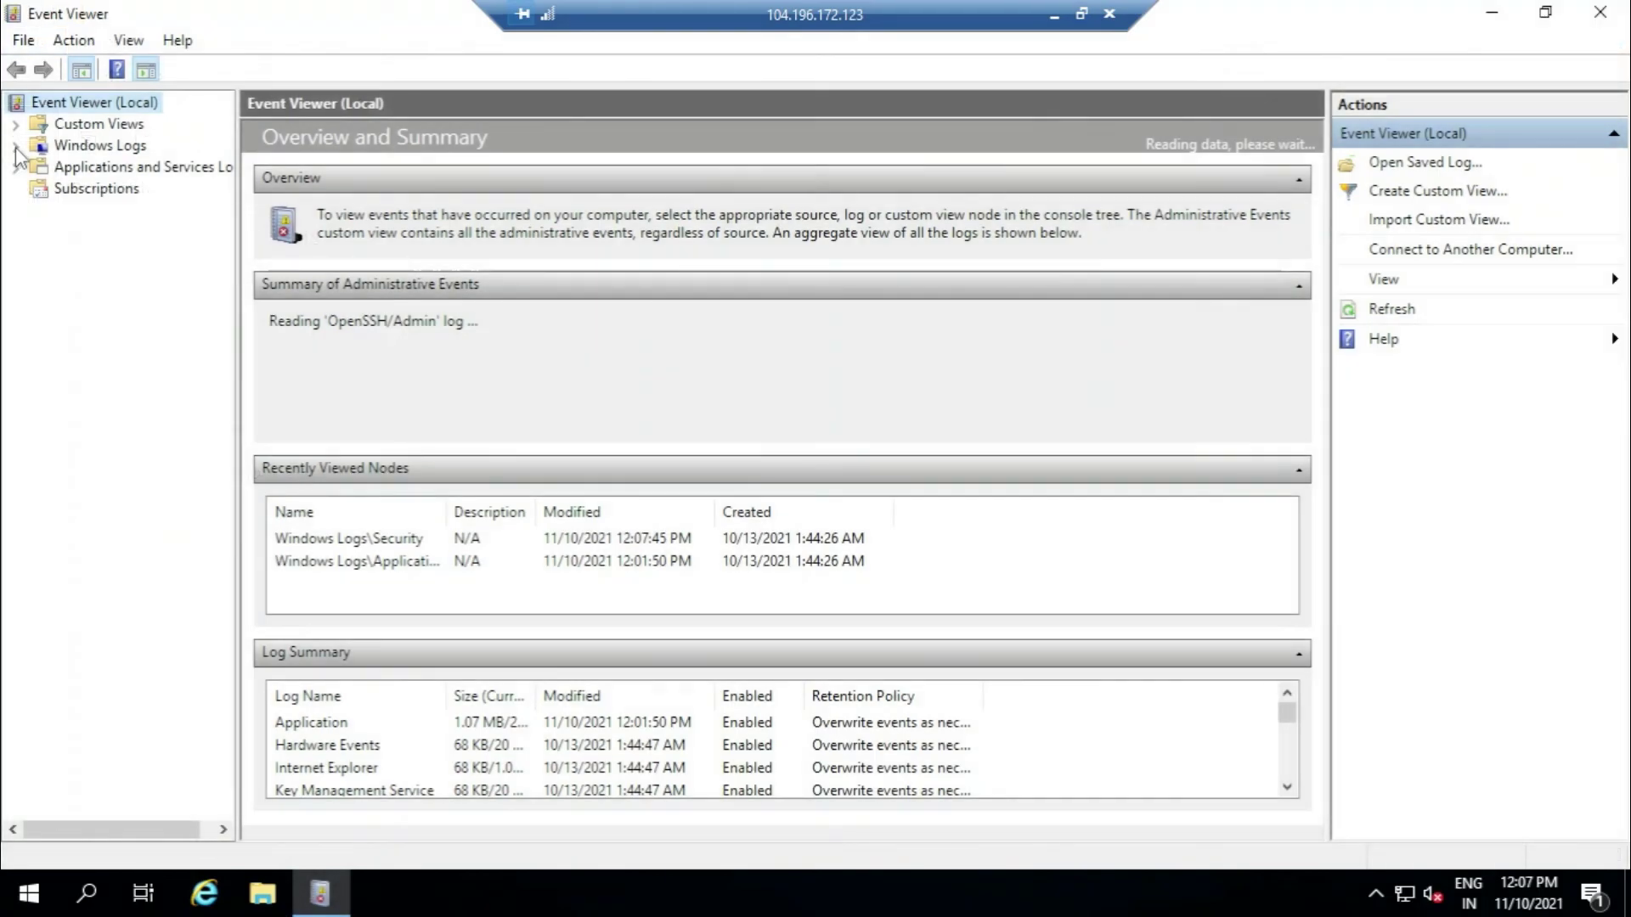
# Expand Windows Logs and open the Security log.
pyautogui.click(15, 146)
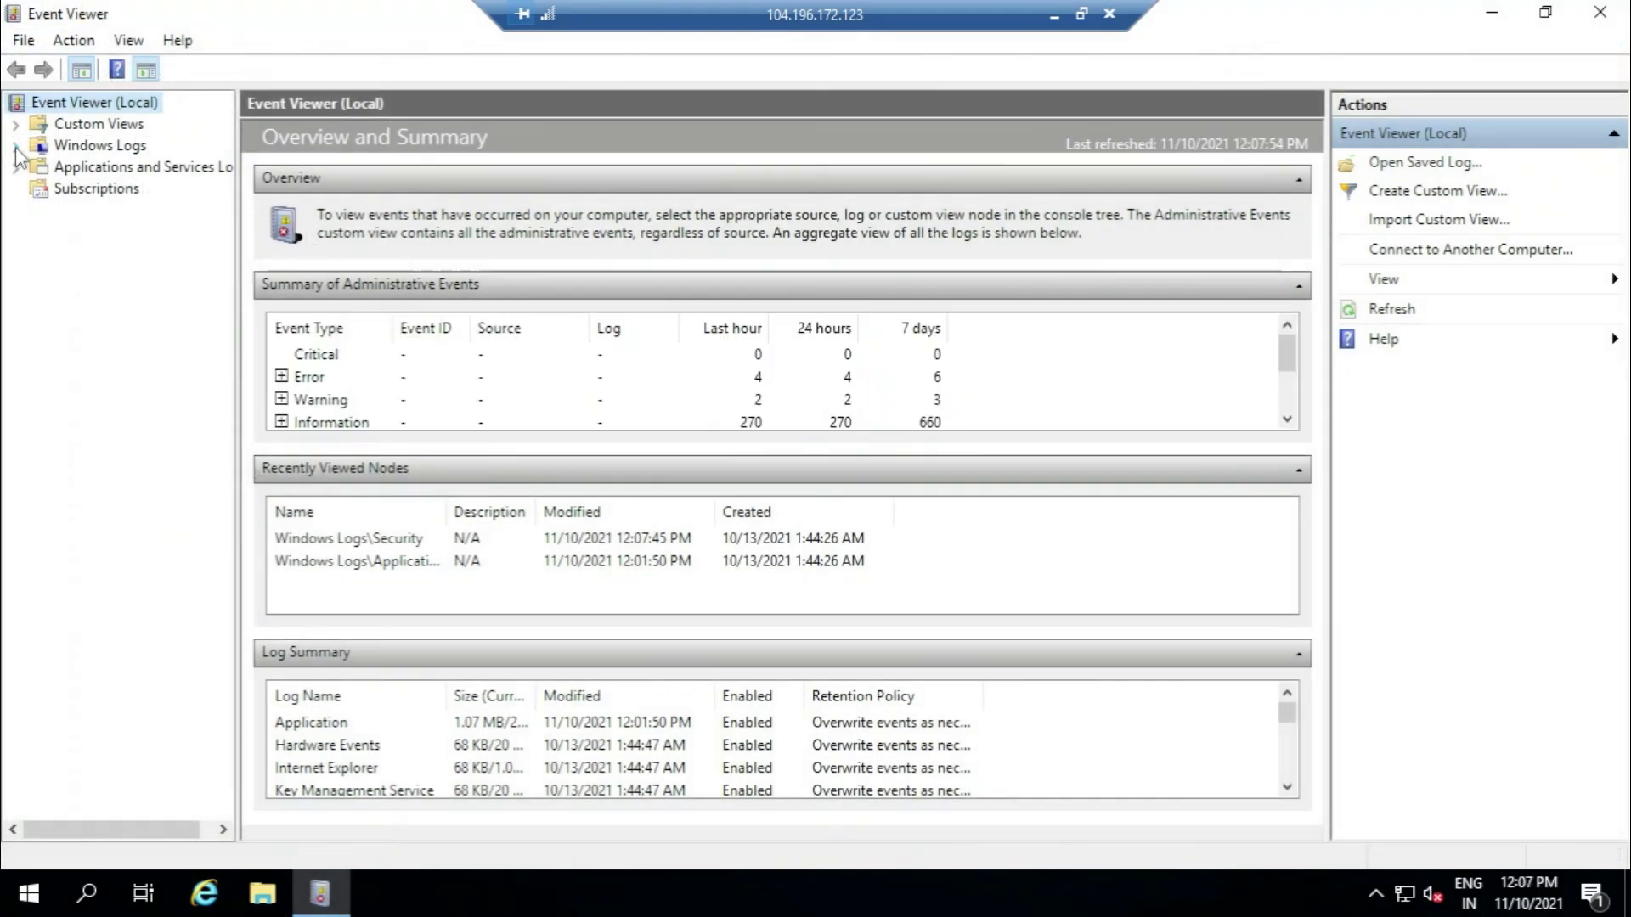
pyautogui.click(101, 189)
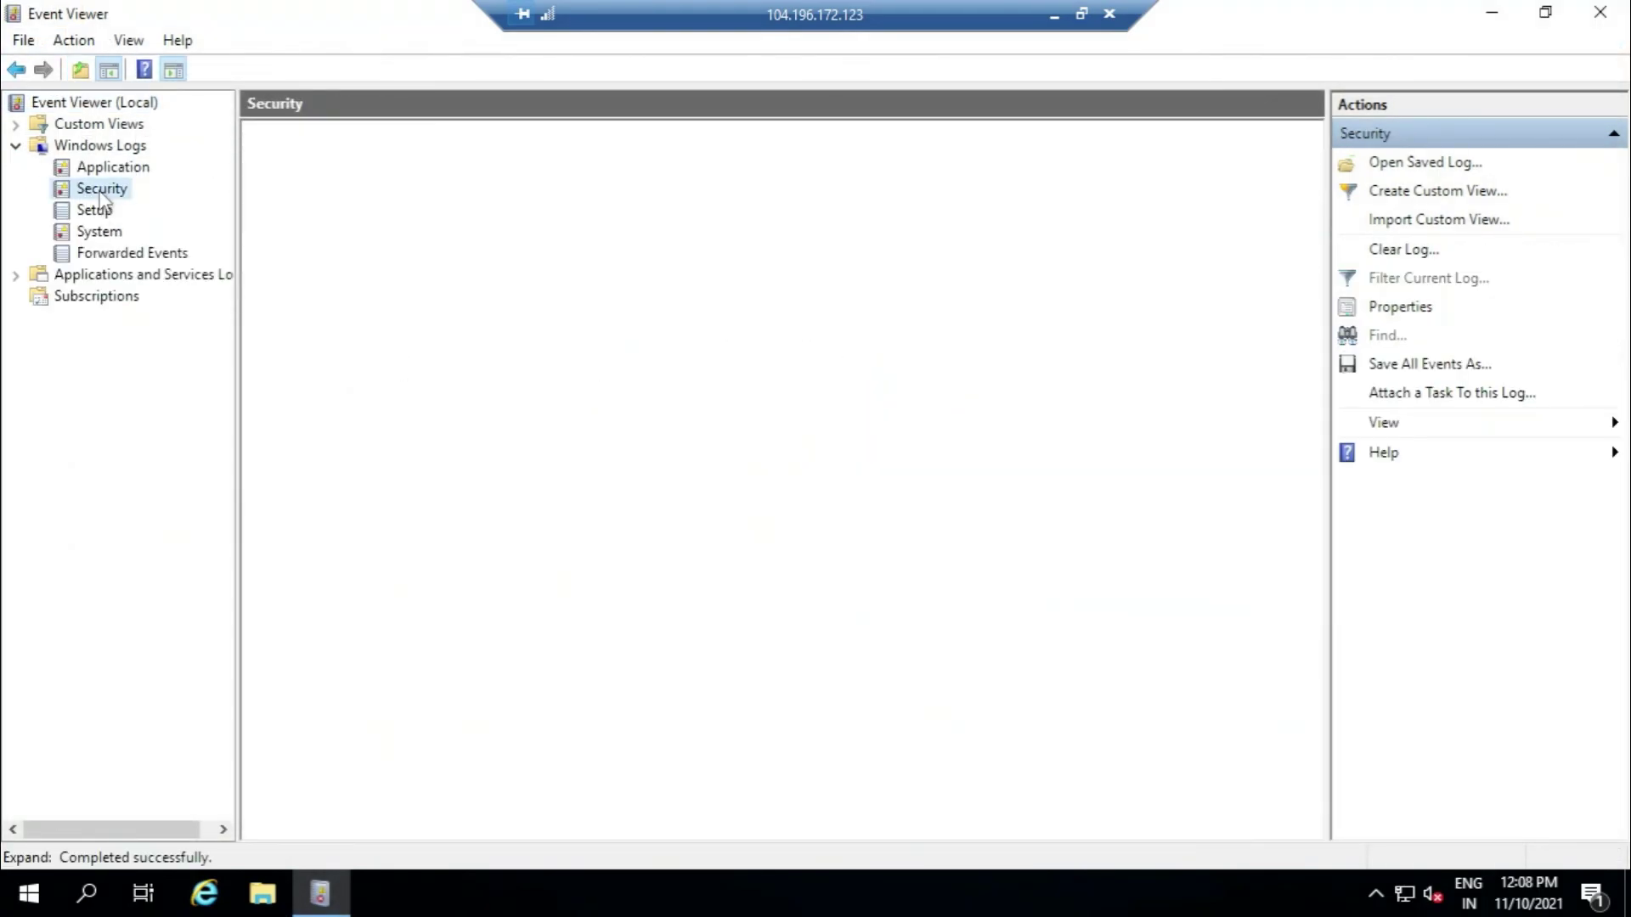